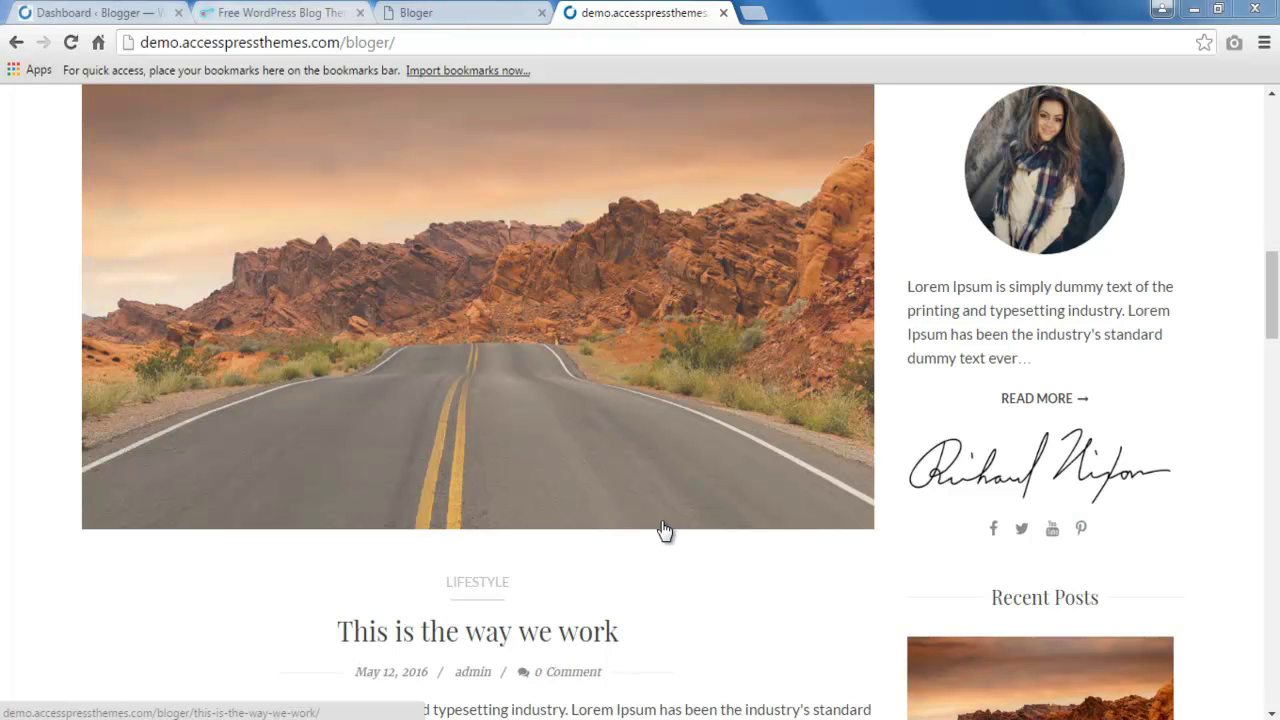
Go to Posts > Categories in the WordPress dashboard
scroll(600, 357, up, 1)
scroll(613, 425, up, 3)
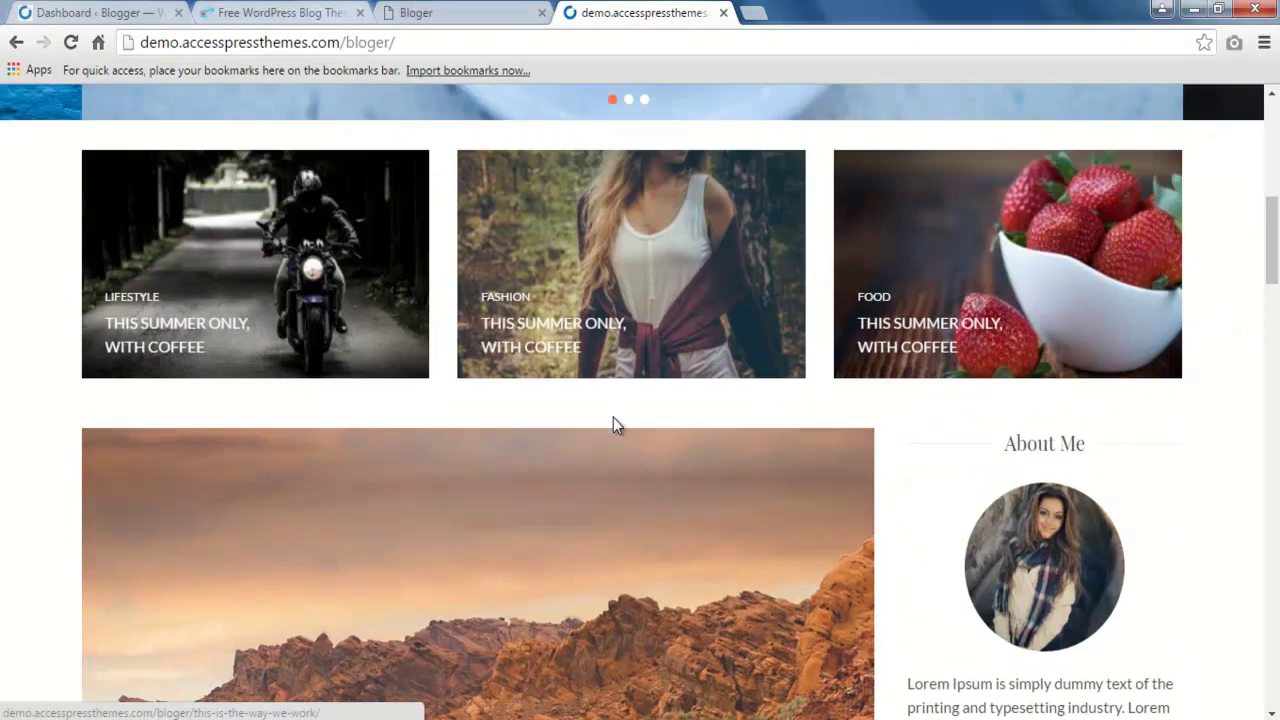
scroll(613, 425, up, 5)
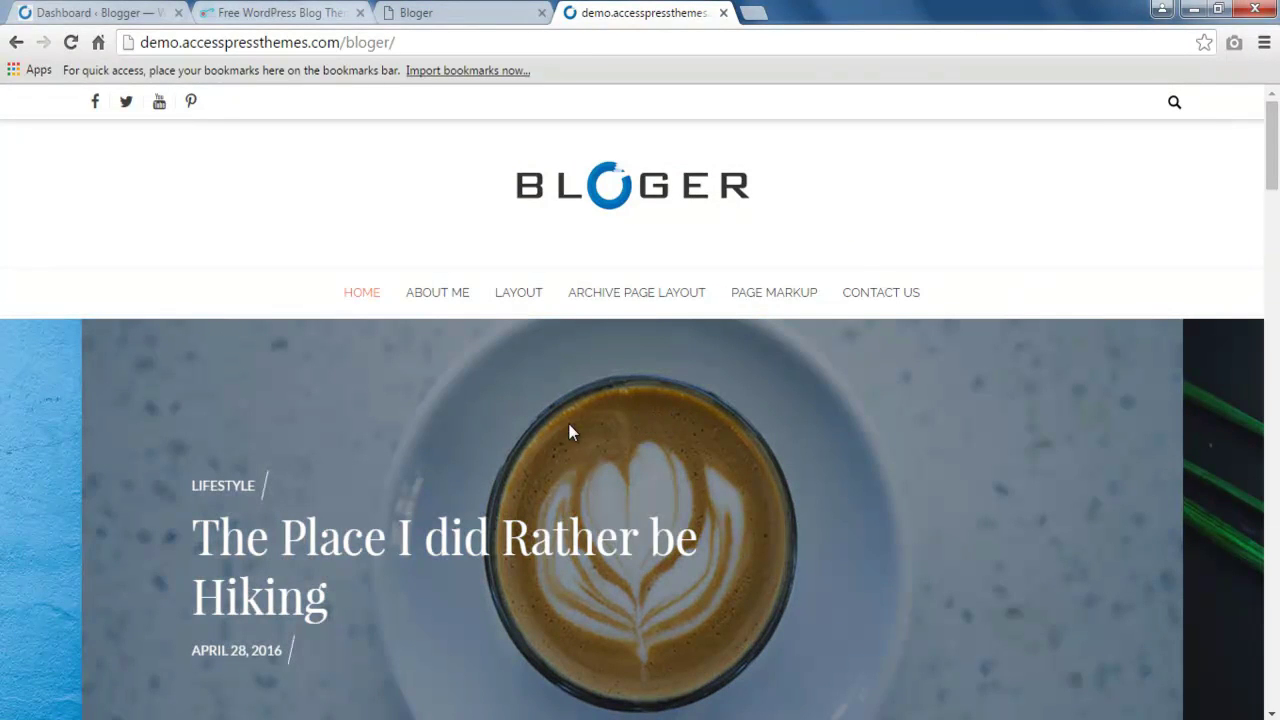
scroll(562, 445, down, 5)
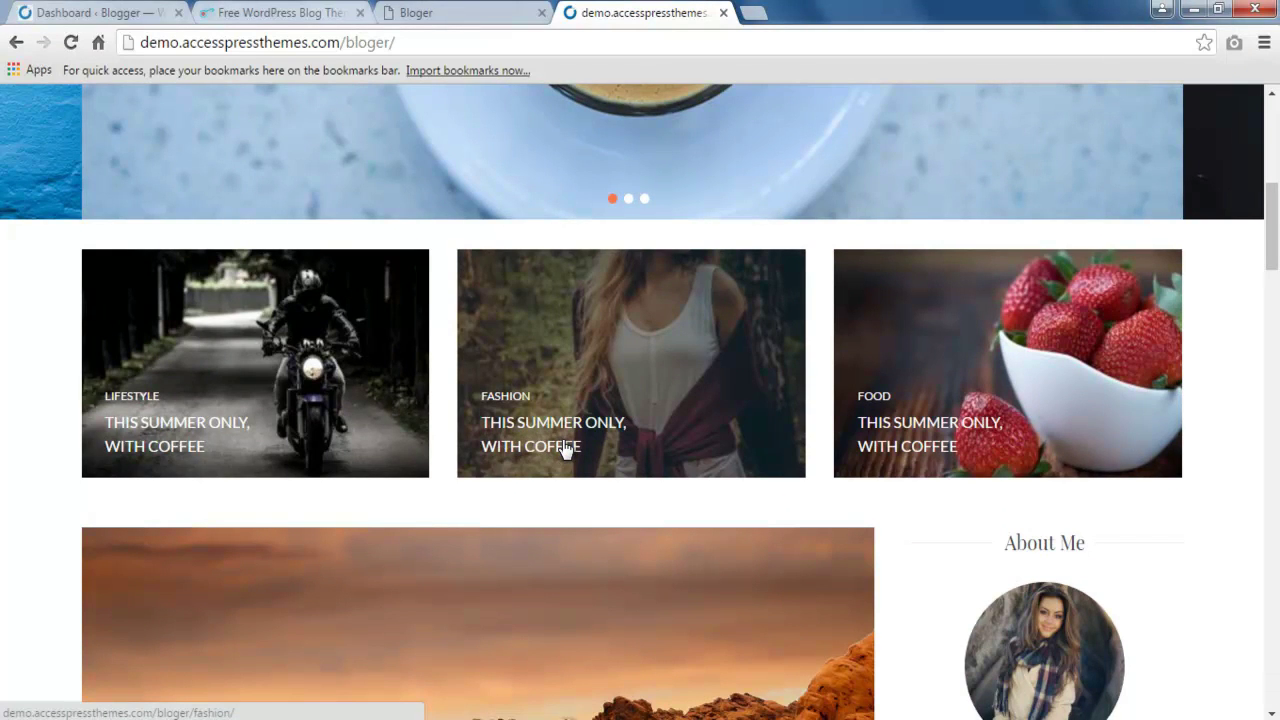
scroll(694, 571, down, 4)
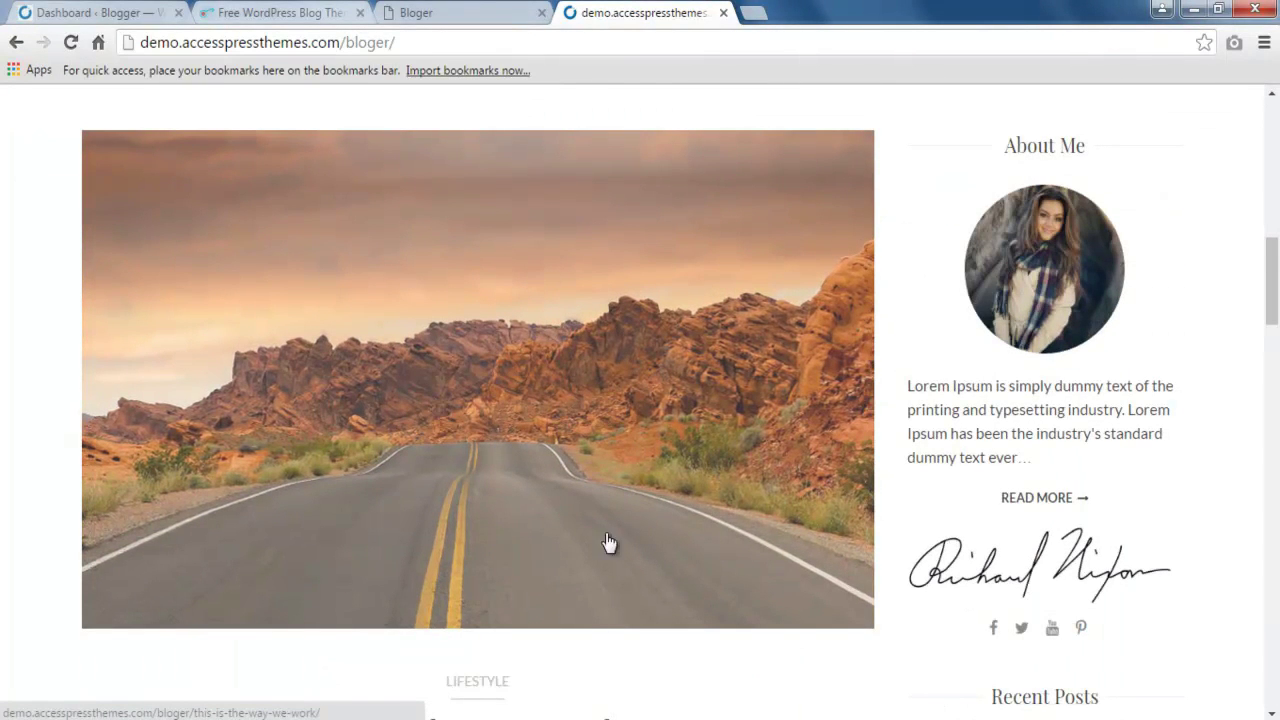
scroll(609, 543, down, 3)
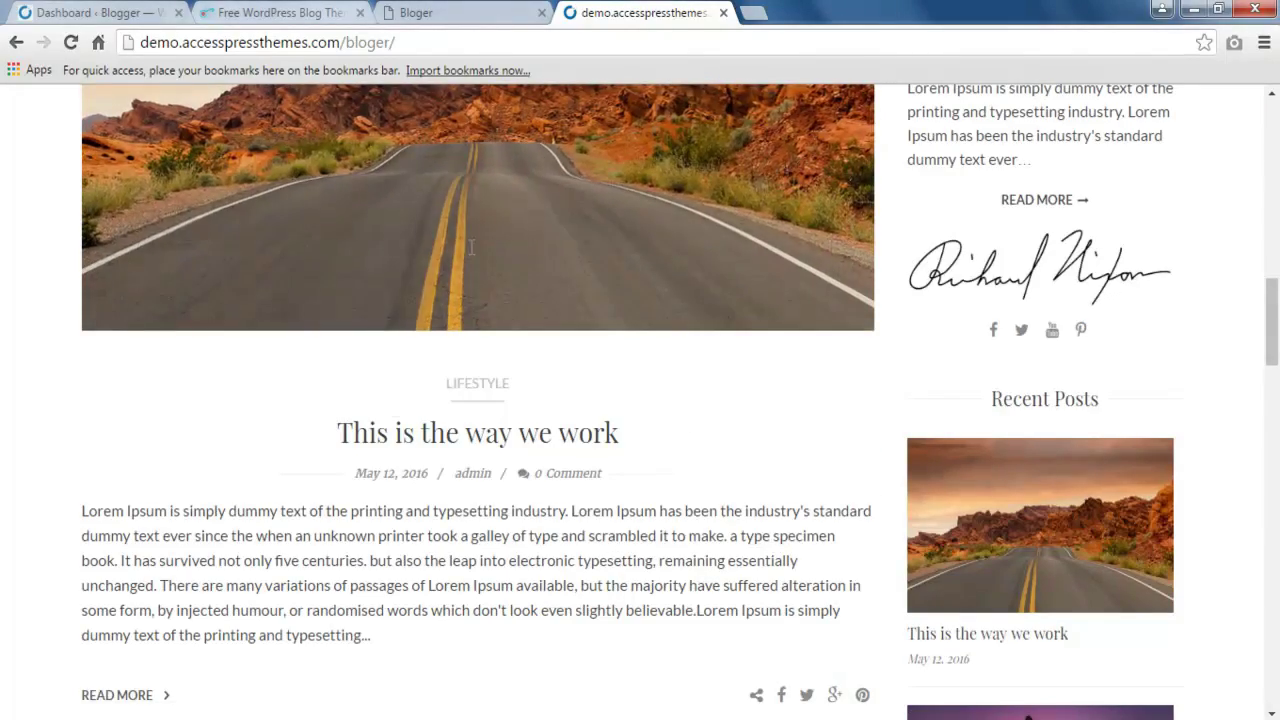
scroll(491, 614, down, 3)
scroll(491, 614, down, 4)
scroll(491, 614, down, 3)
scroll(493, 618, up, 1)
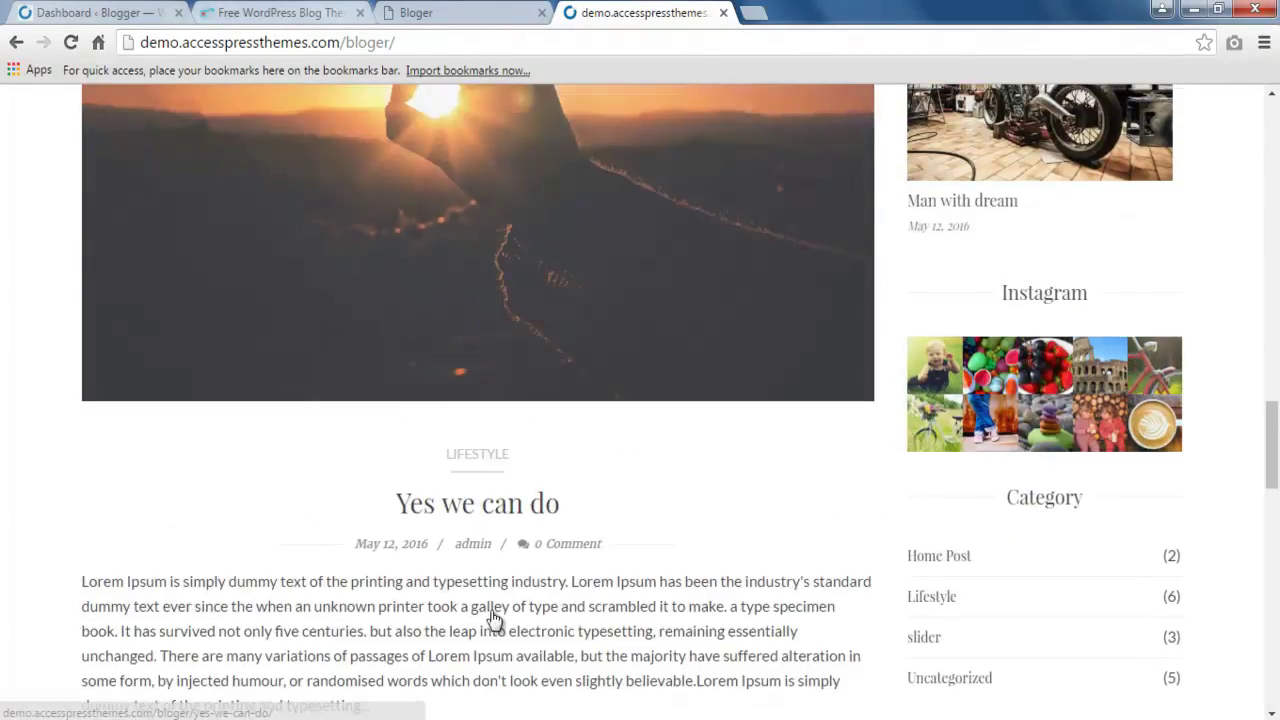
scroll(493, 618, up, 5)
scroll(493, 618, up, 4)
scroll(493, 625, up, 1)
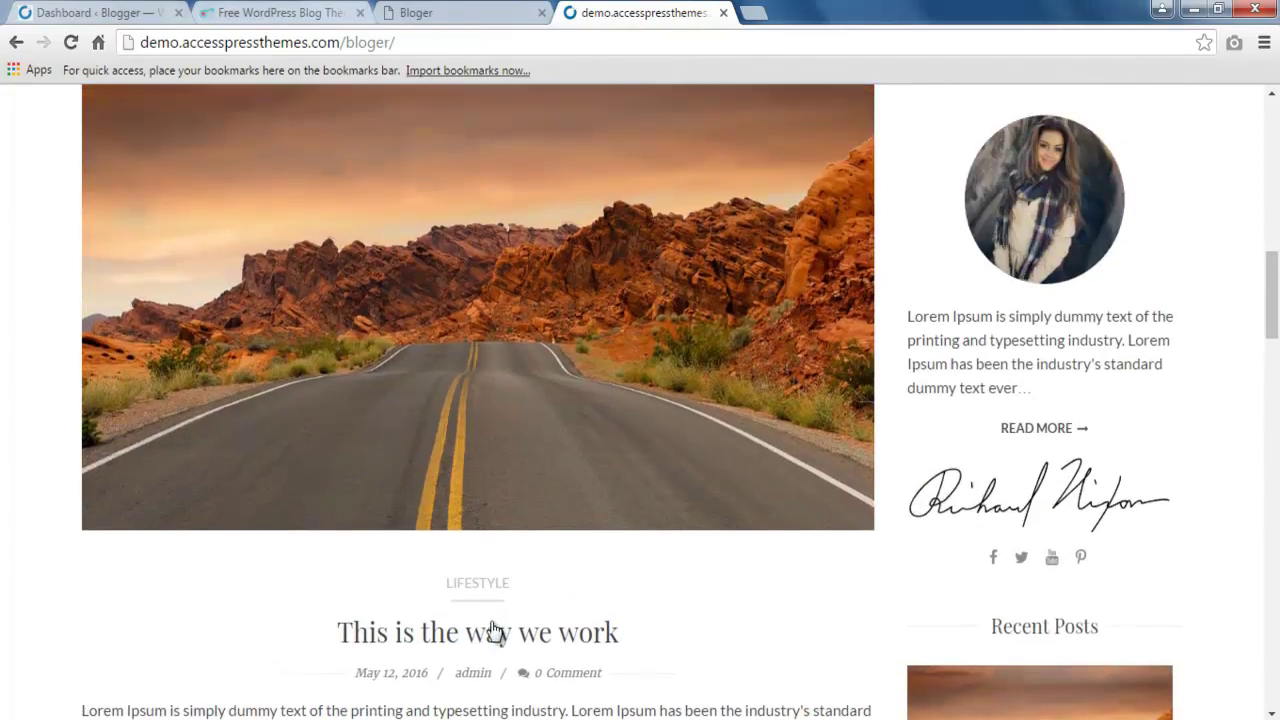
scroll(491, 630, up, 2)
scroll(491, 629, down, 4)
scroll(500, 600, down, 4)
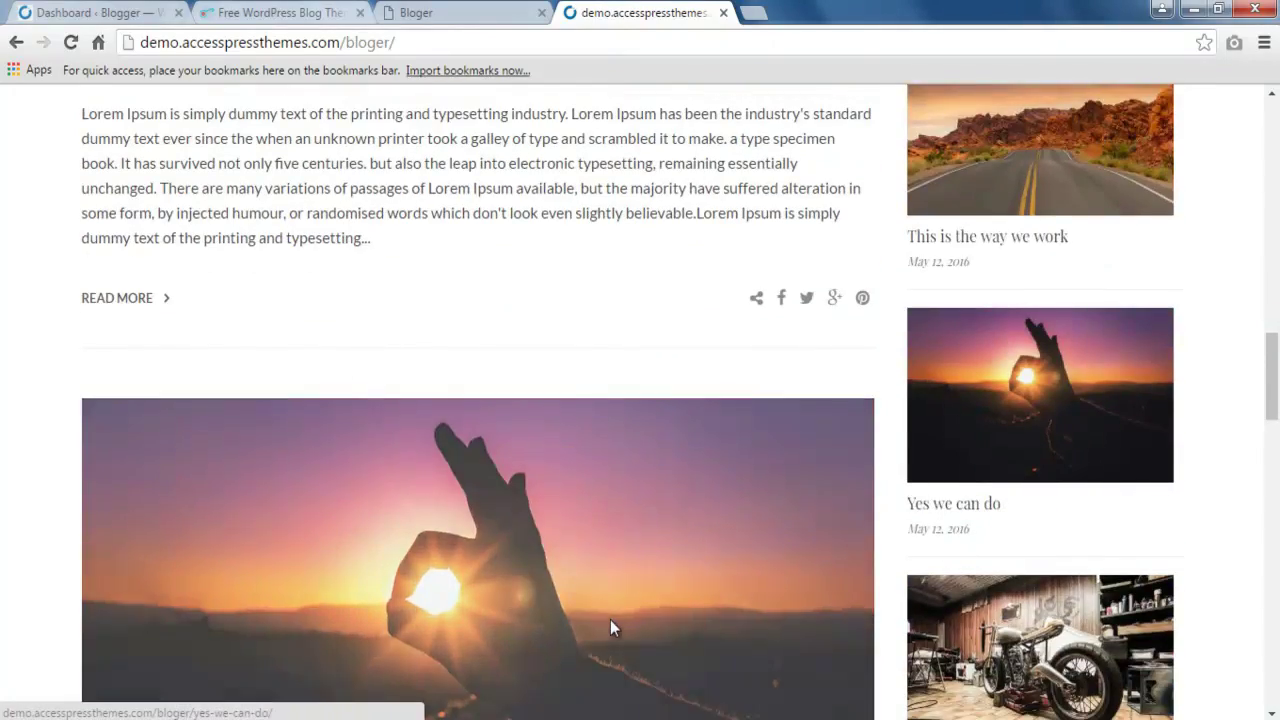
scroll(610, 627, down, 1)
scroll(608, 632, down, 3)
scroll(605, 637, down, 4)
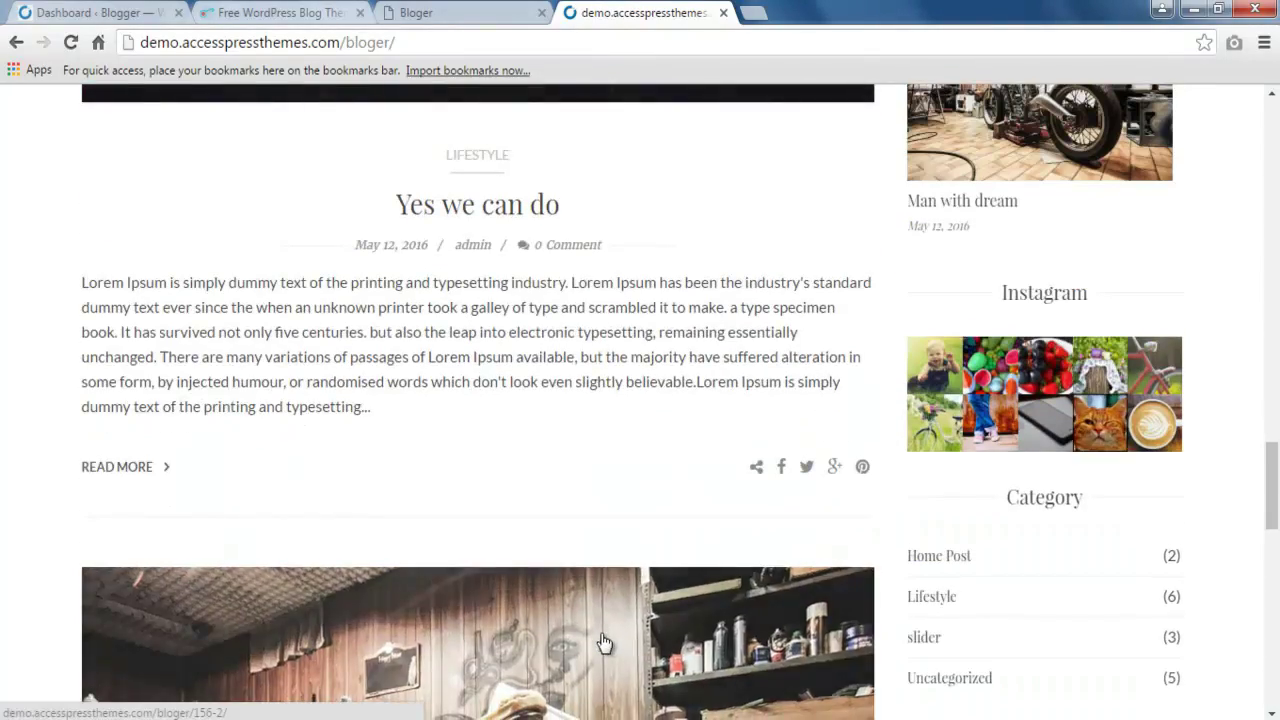
scroll(605, 642, up, 3)
scroll(600, 645, up, 5)
scroll(587, 648, up, 4)
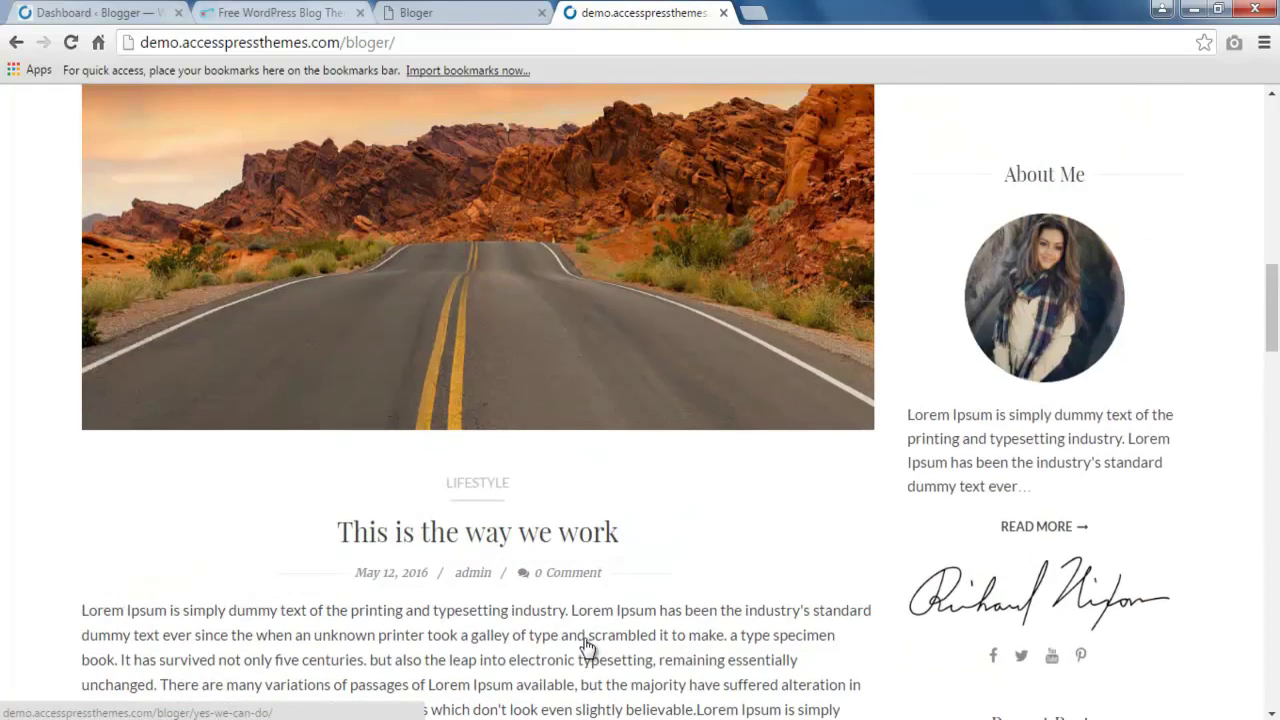
click(146, 16)
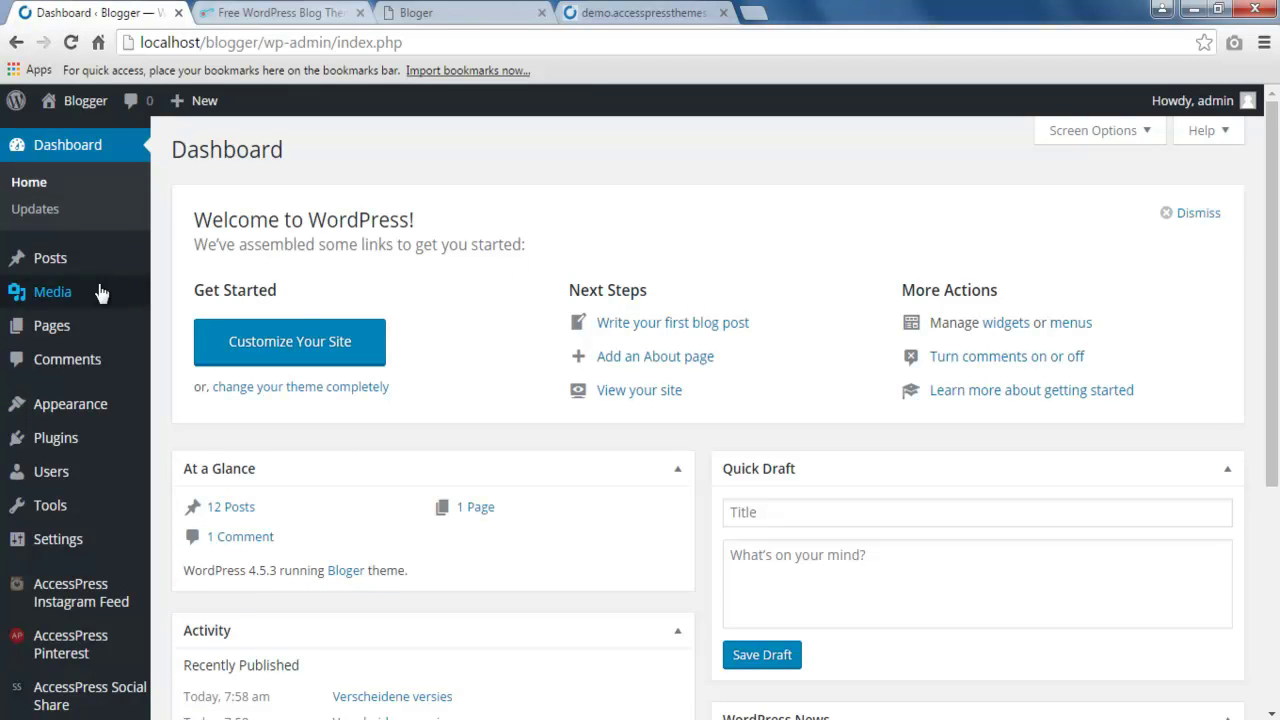
mouse_move(50, 258)
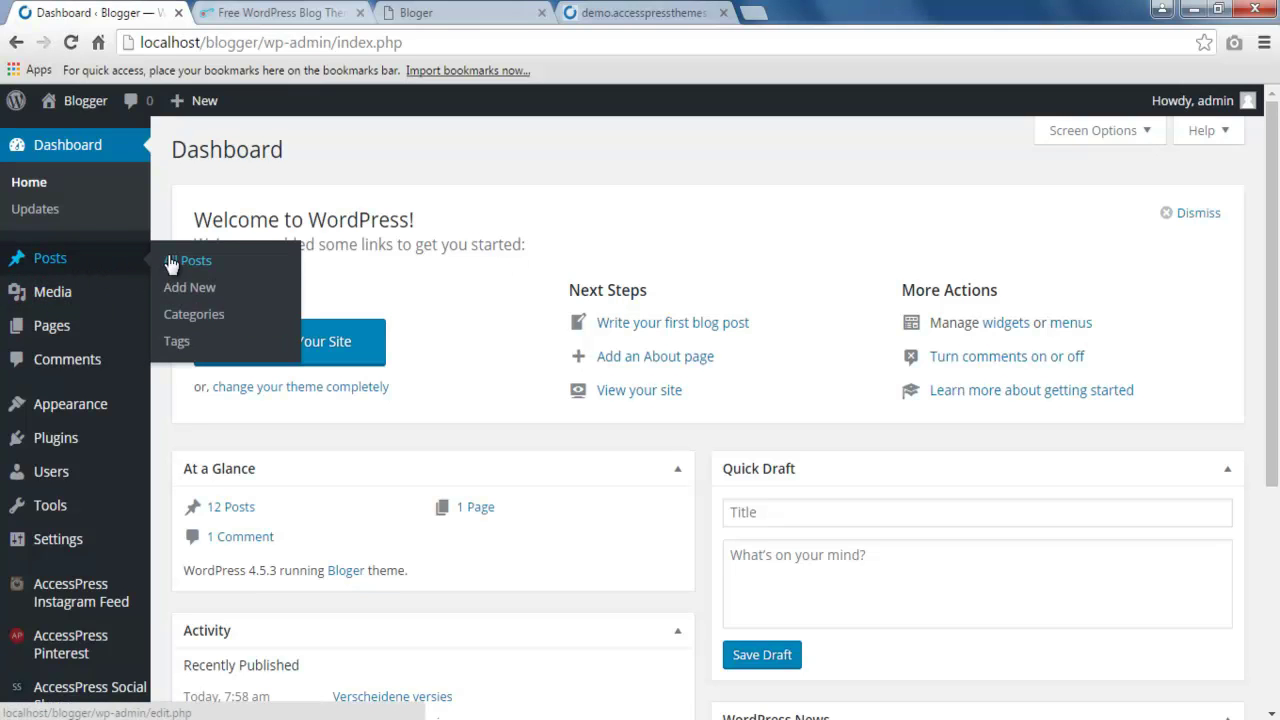
click(187, 312)
text(Test Video)
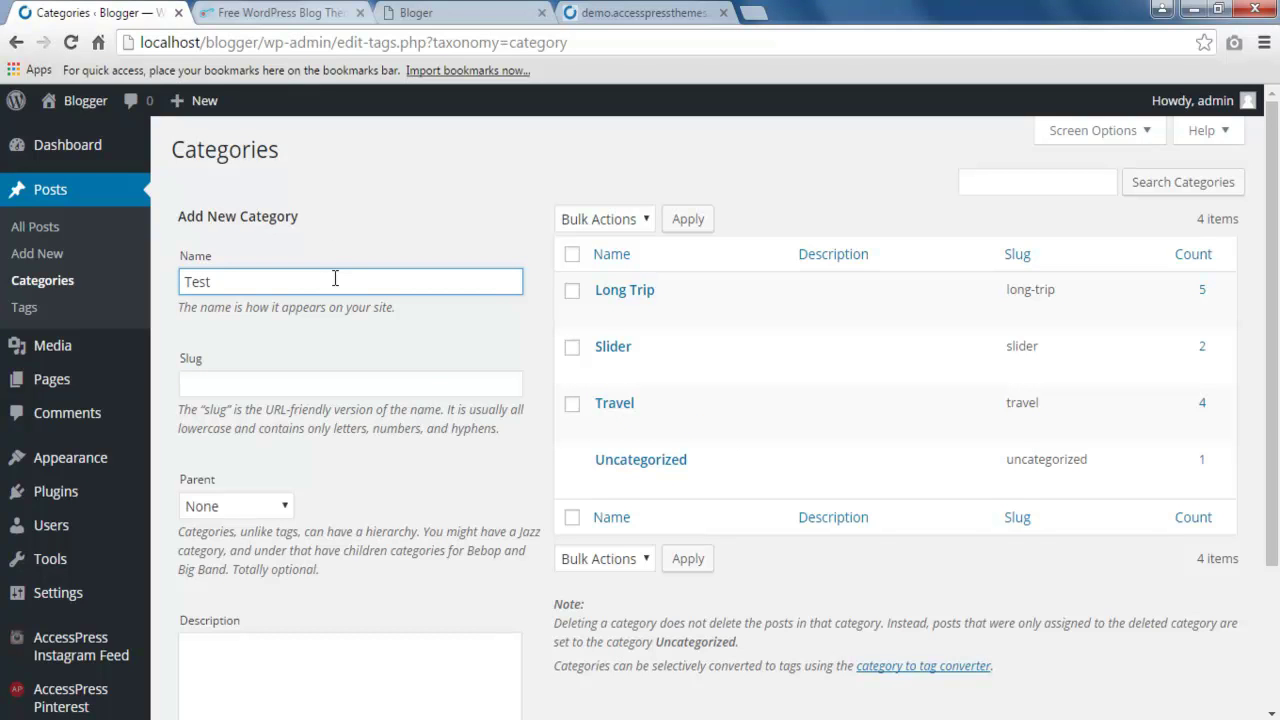
Add a 'Test Video' category and view its still-empty posts list
scroll(310, 450, down, 3)
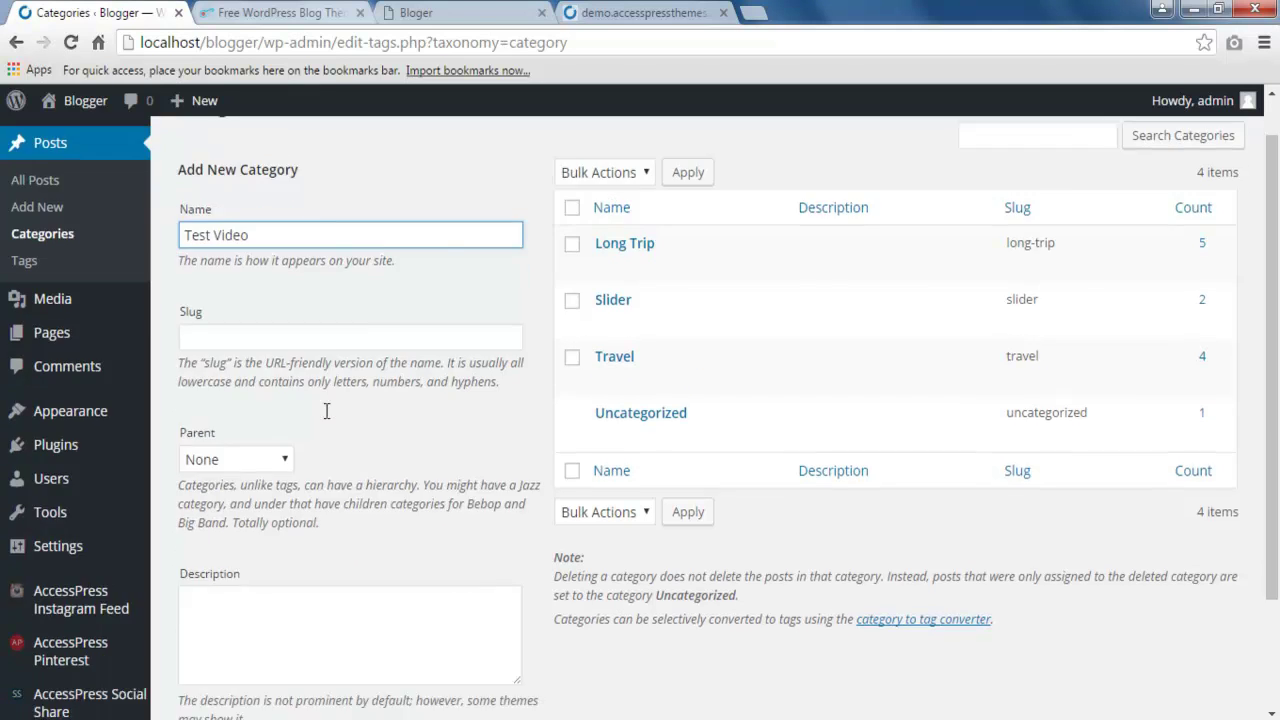
click(283, 628)
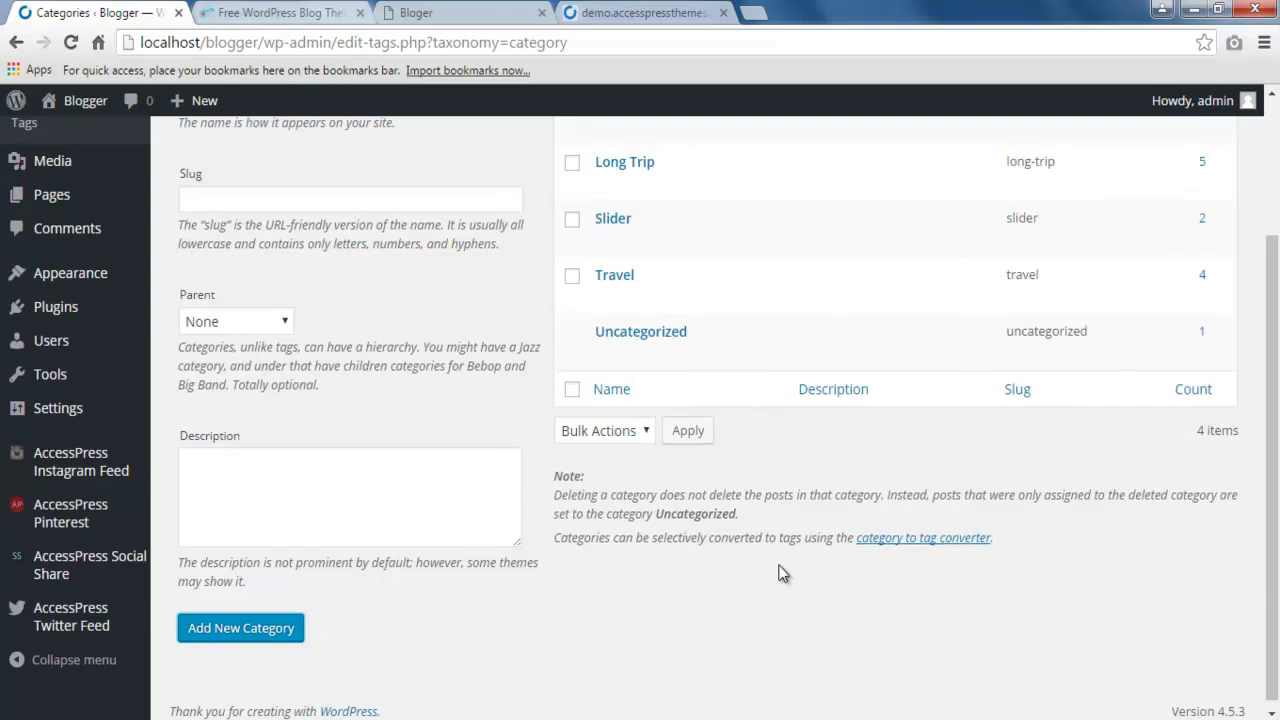
scroll(700, 520, up, 3)
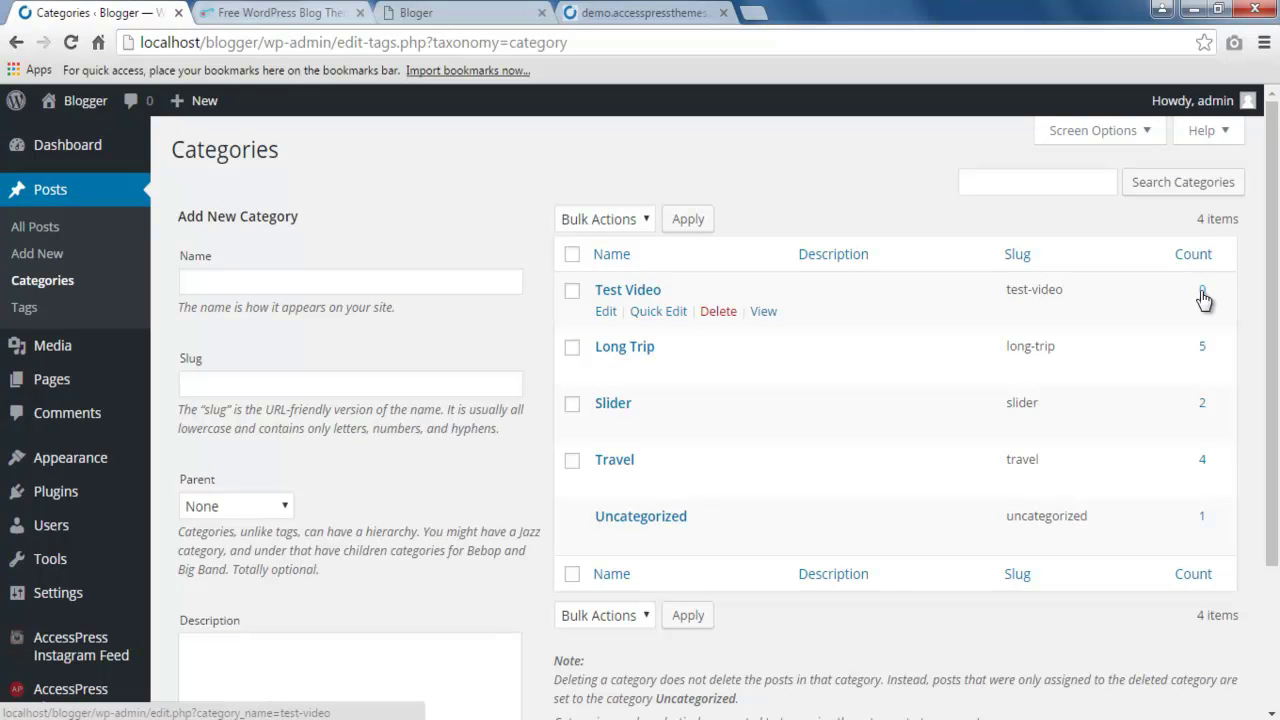
click(1202, 292)
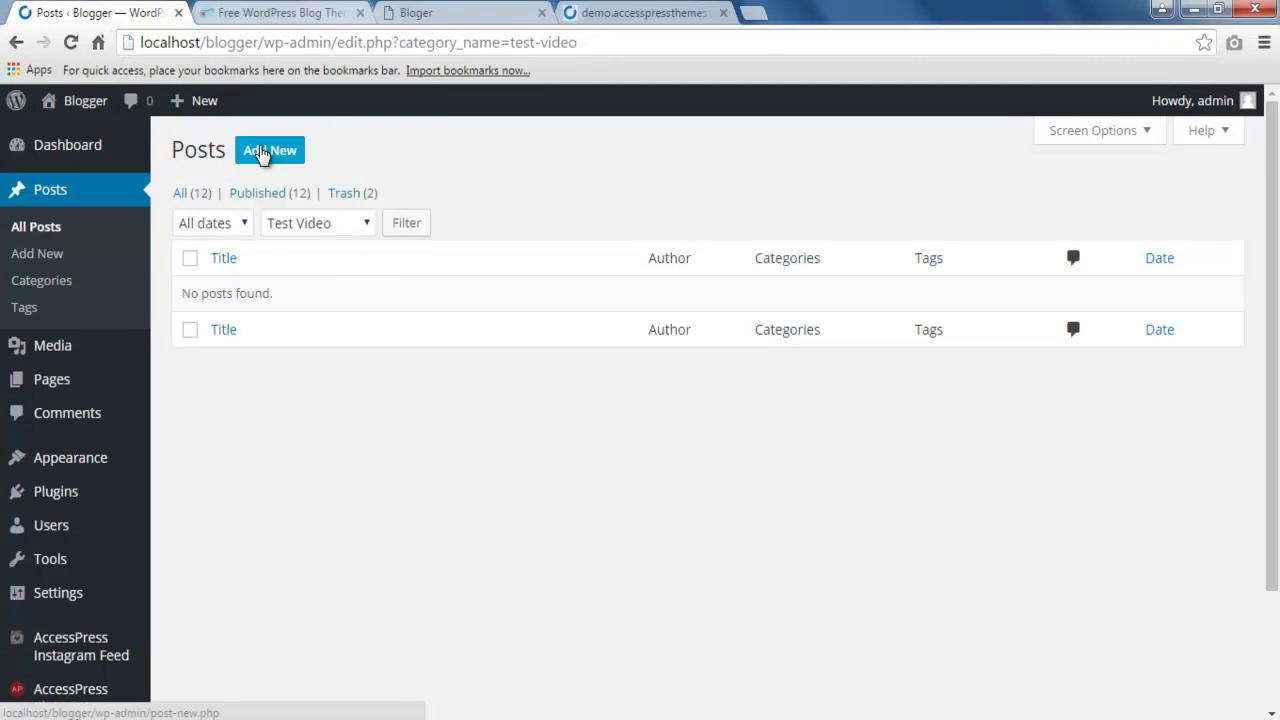
Start a new post titled 'Title'
click(262, 153)
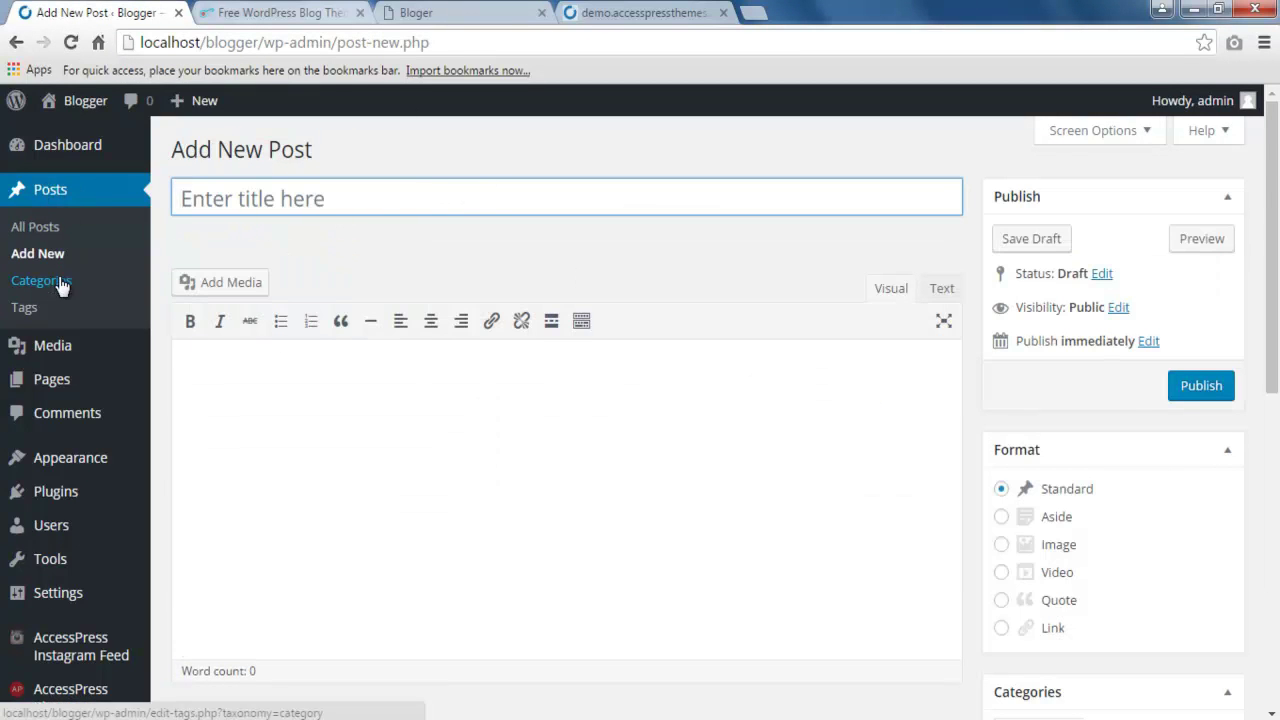
click(312, 199)
text(Ti)
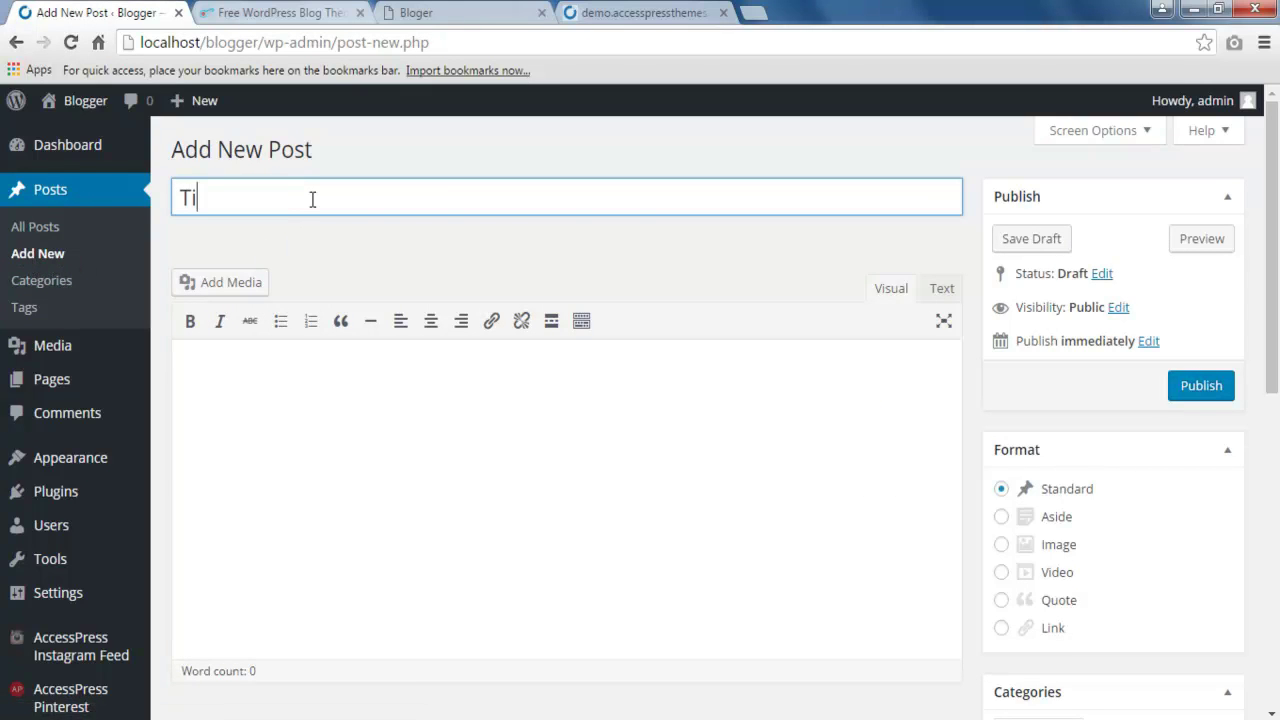
text(tle)
click(260, 461)
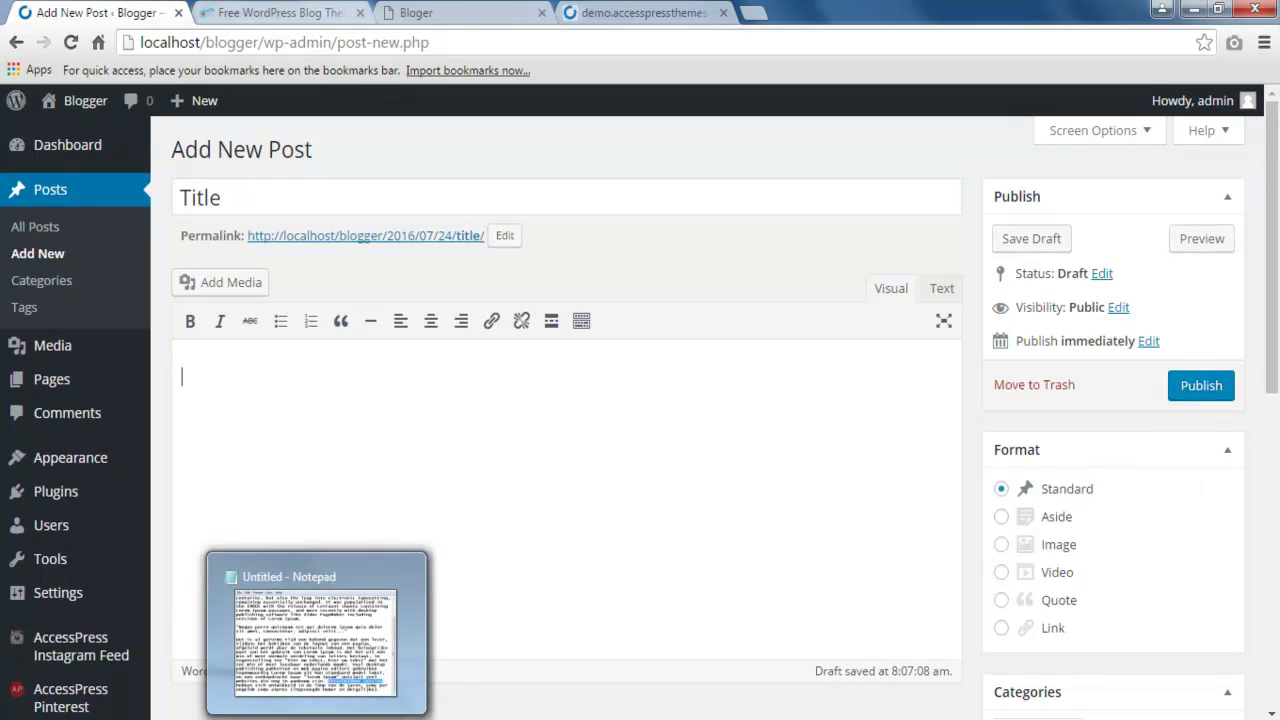
Copy the first Lorem Ipsum paragraph from Notepad into the post body
click(316, 640)
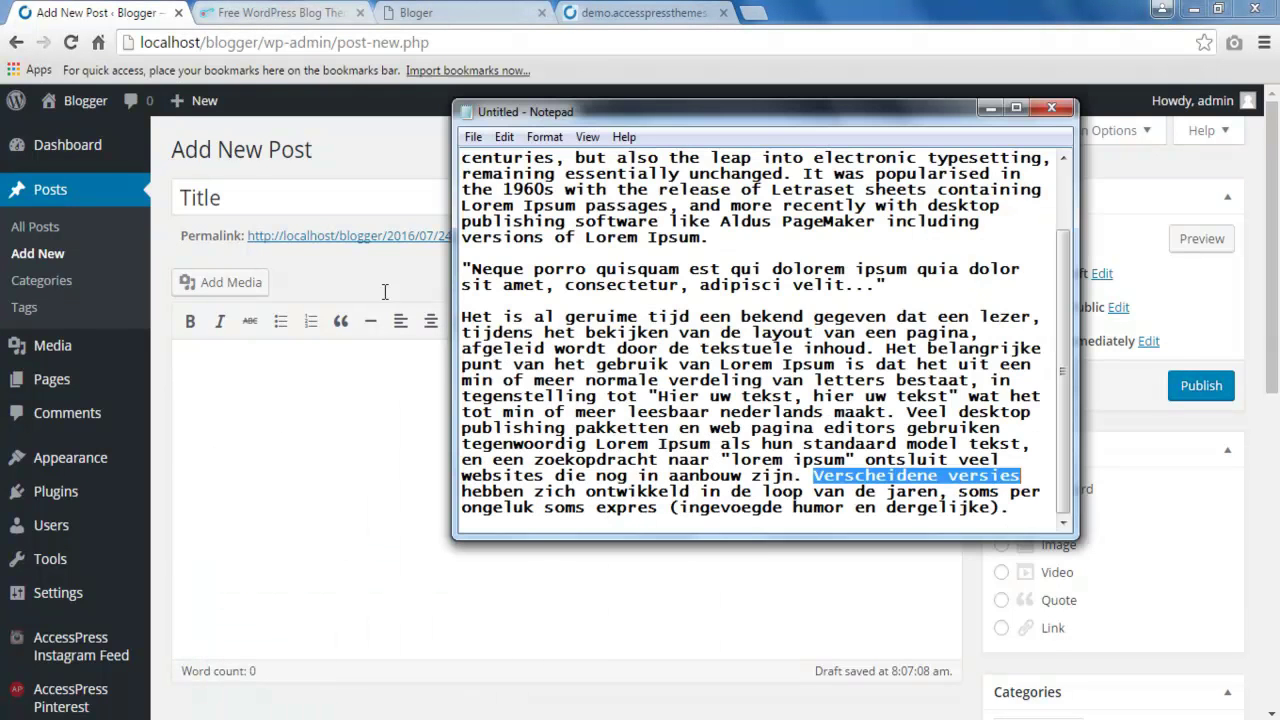
click(564, 408)
scroll(566, 410, up, 2)
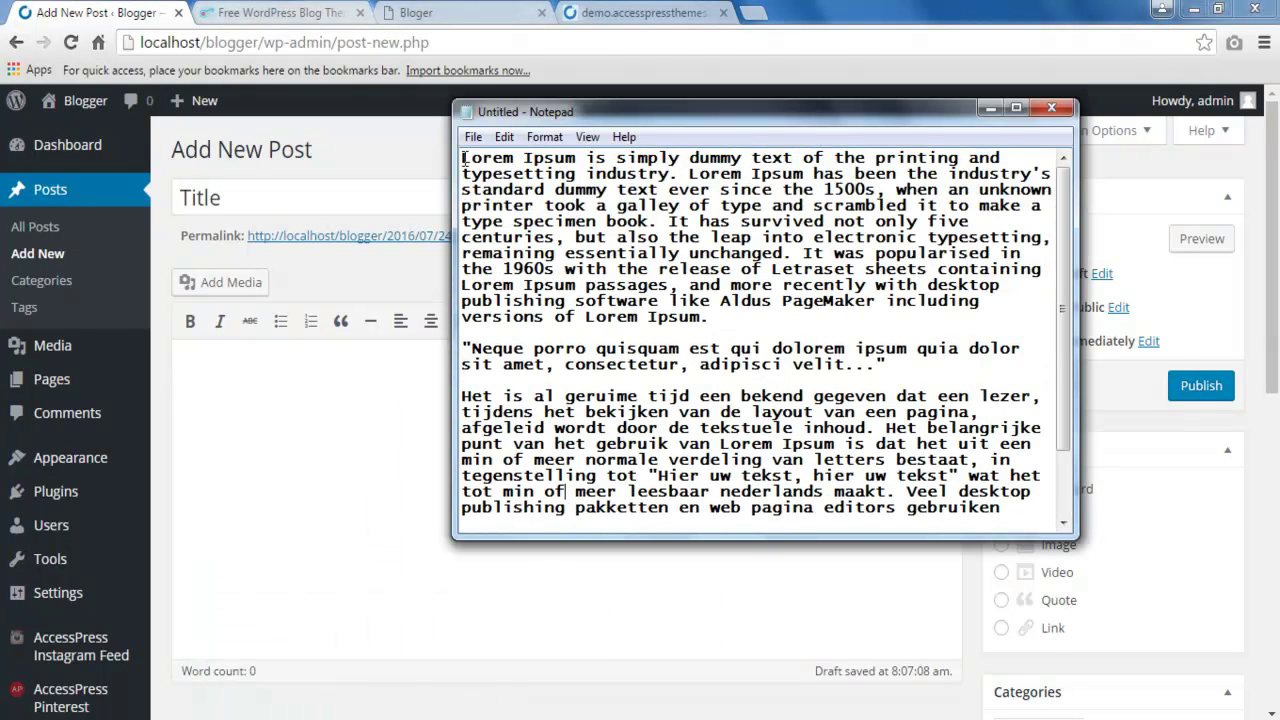
drag(463, 158, 734, 329)
key(ctrl+c)
click(279, 348)
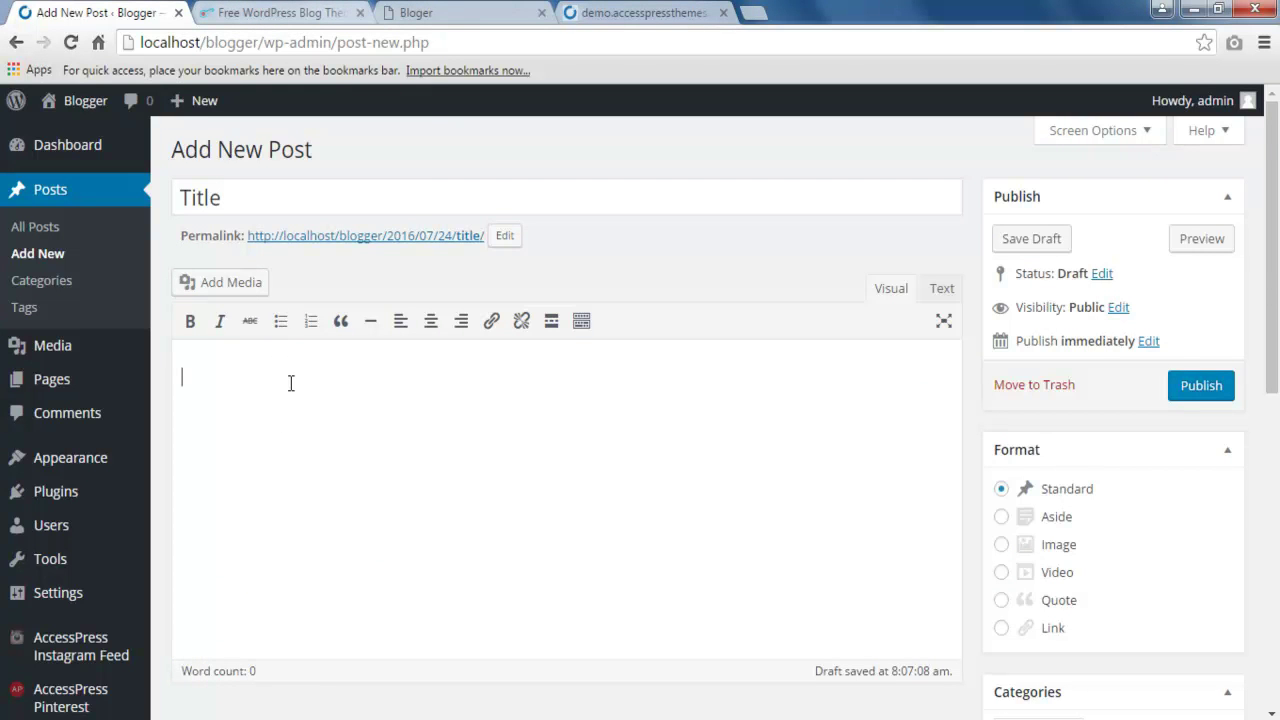
key(ctrl+v)
scroll(786, 545, down, 5)
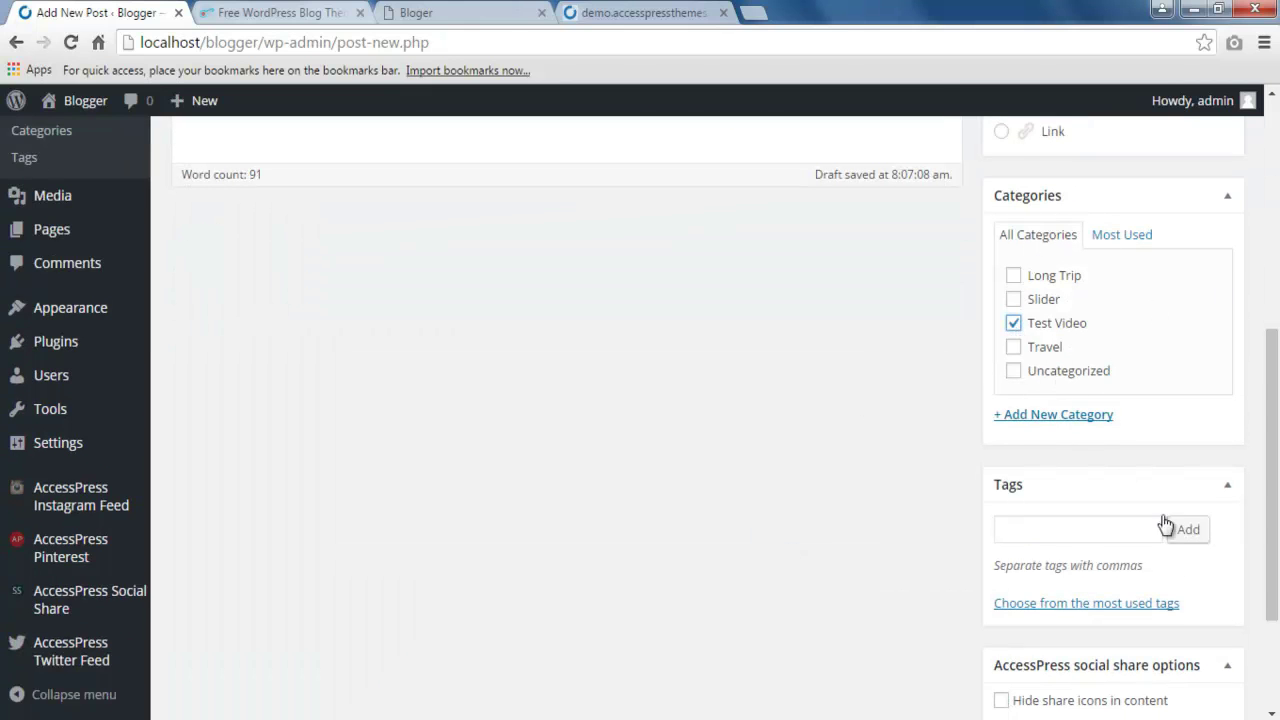
scroll(1166, 545, down, 3)
click(1046, 615)
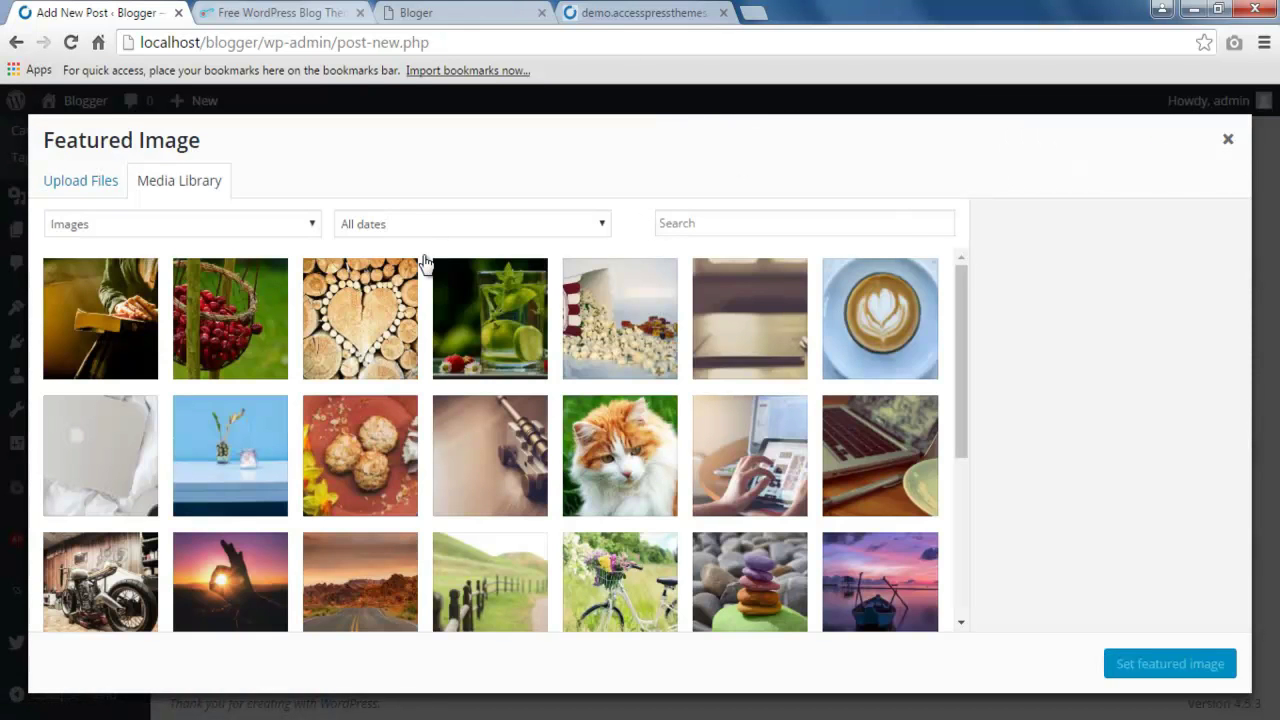
Set the orange-and-white cat photo as the post's featured image
scroll(470, 535, down, 3)
scroll(608, 488, up, 3)
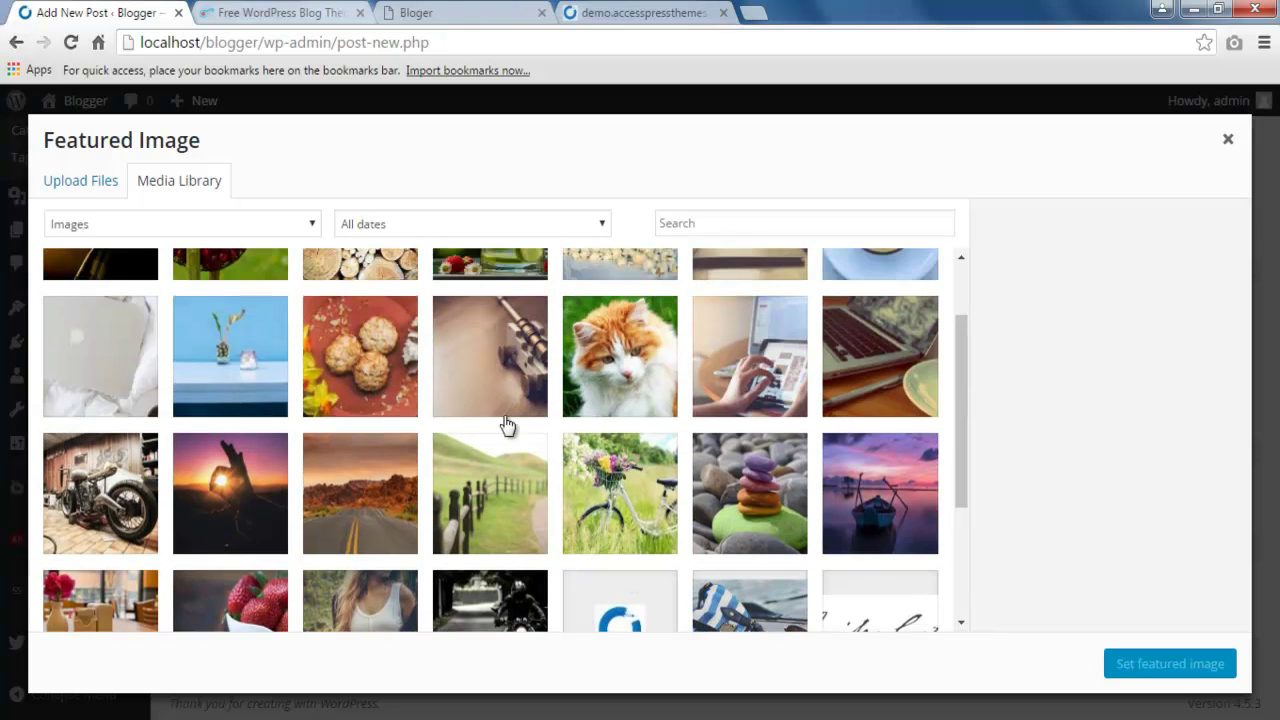
click(614, 372)
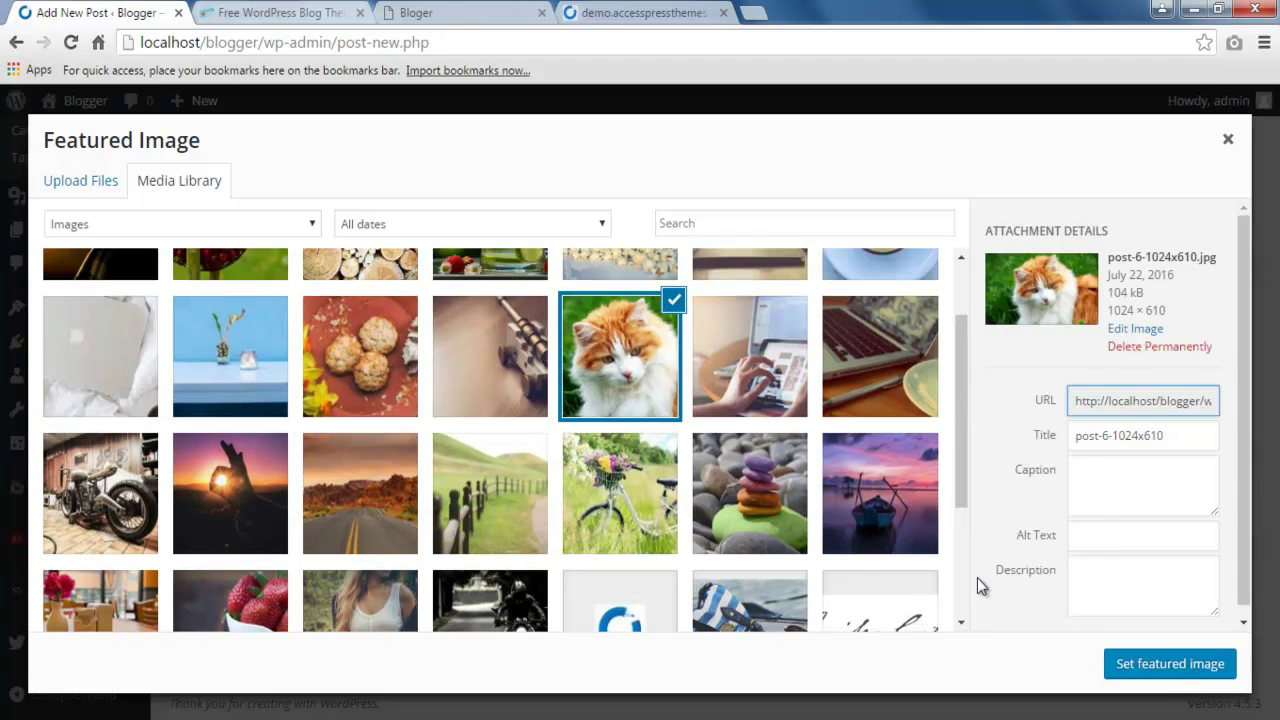
click(1160, 668)
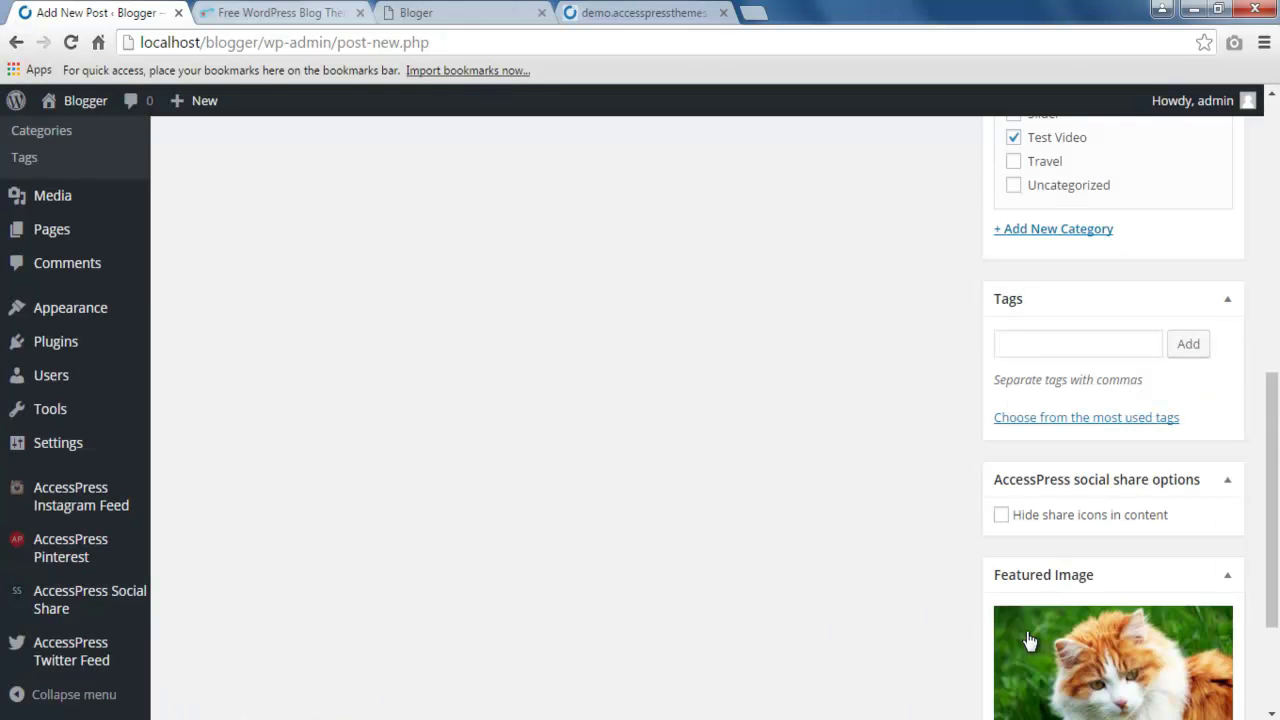
Publish the post titled 'Title'
scroll(1150, 675, up, 4)
scroll(1150, 675, up, 3)
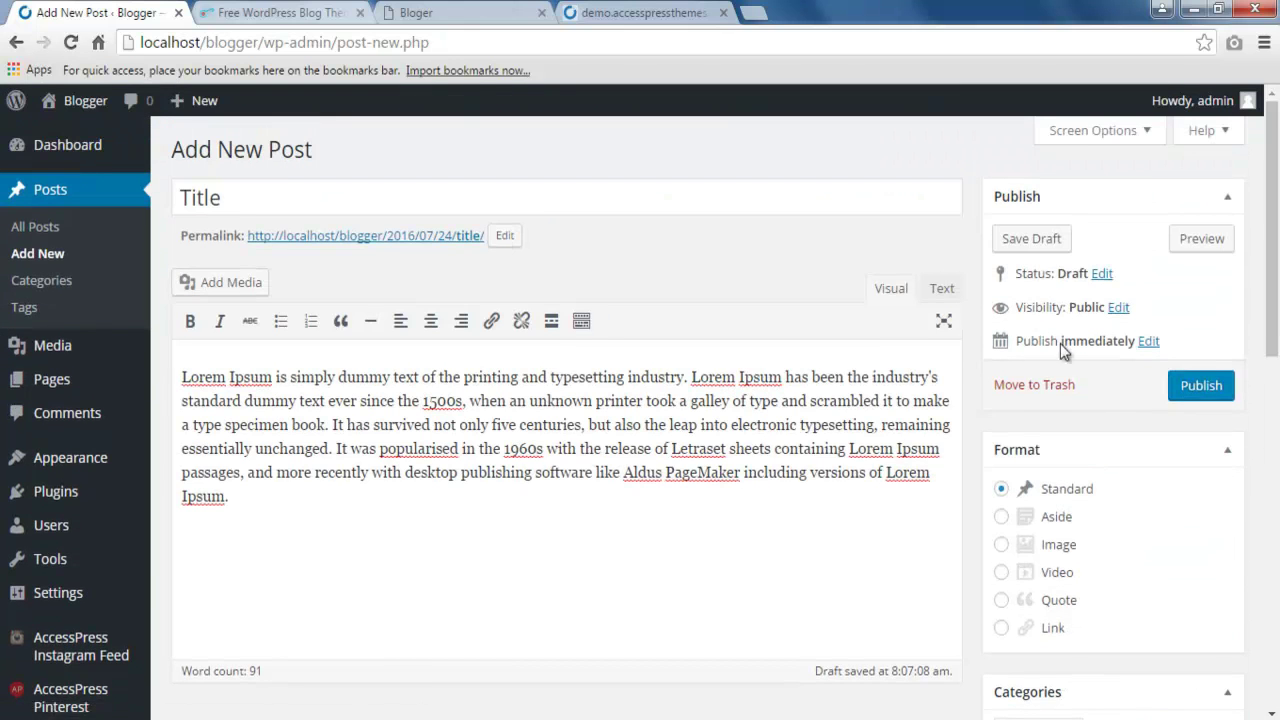
click(1180, 390)
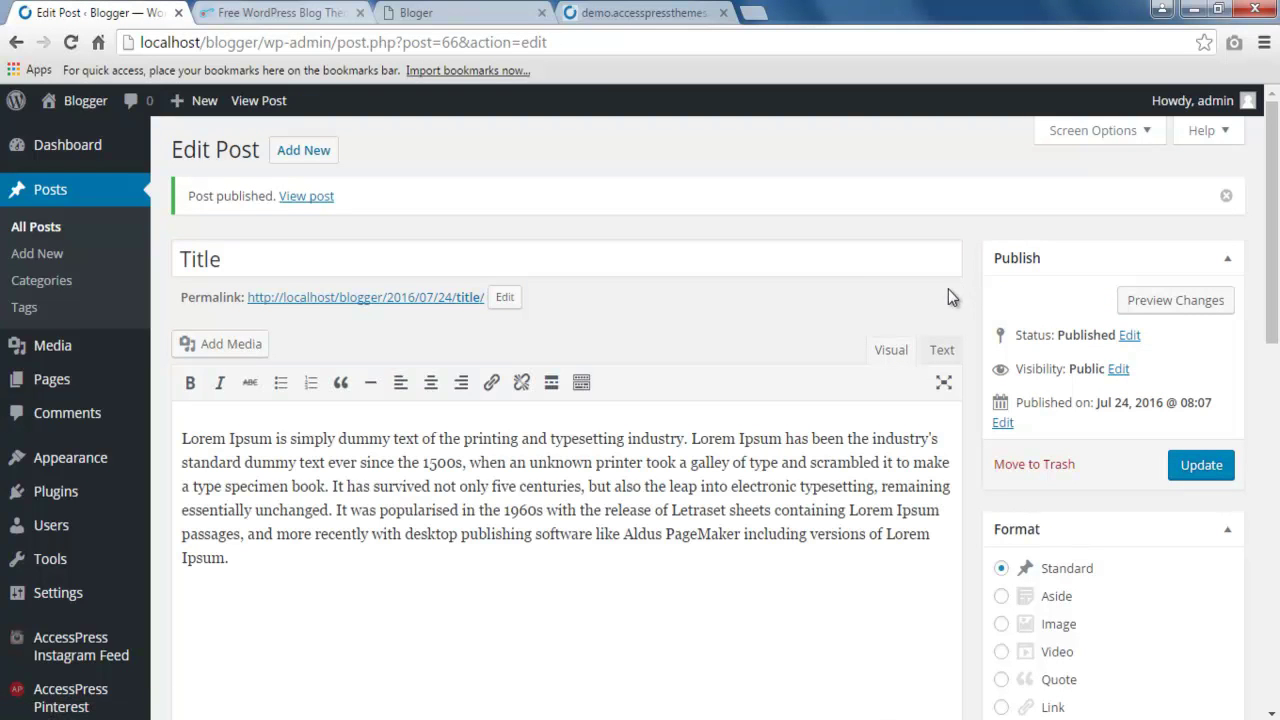
click(303, 150)
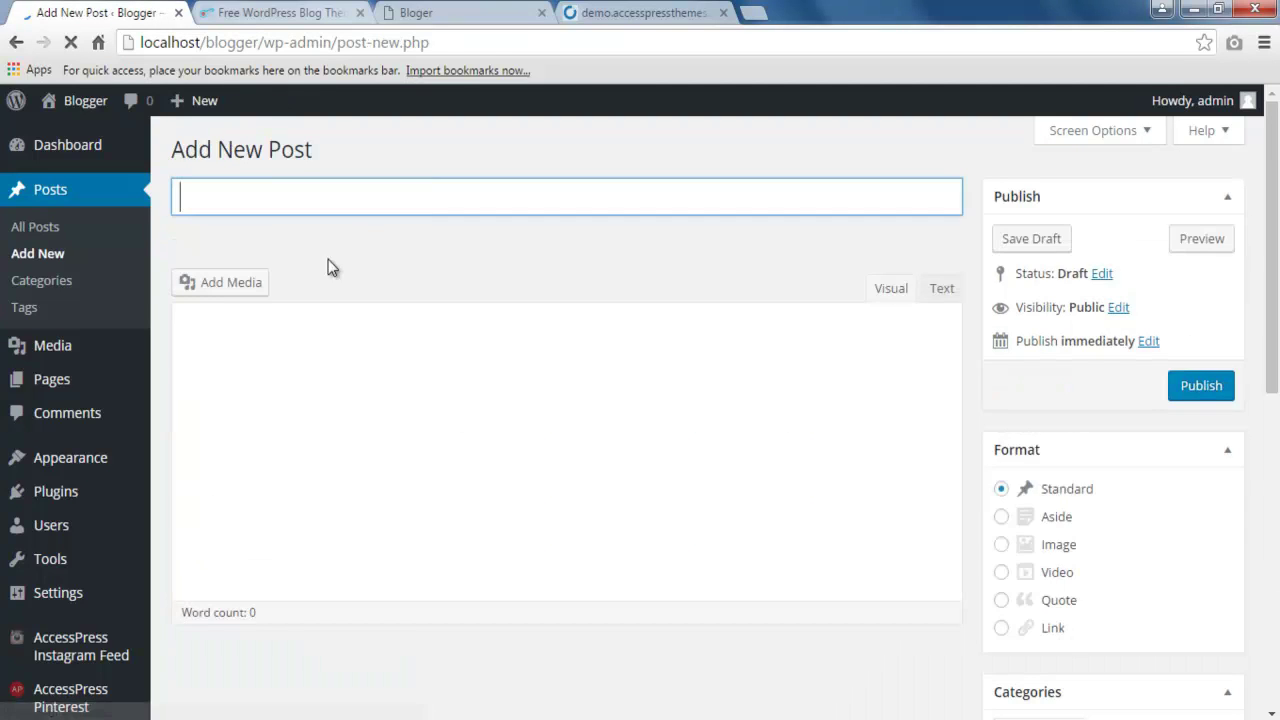
Title a new post 'Titlename' and paste the Lorem Ipsum paragraph into its body
text(T)
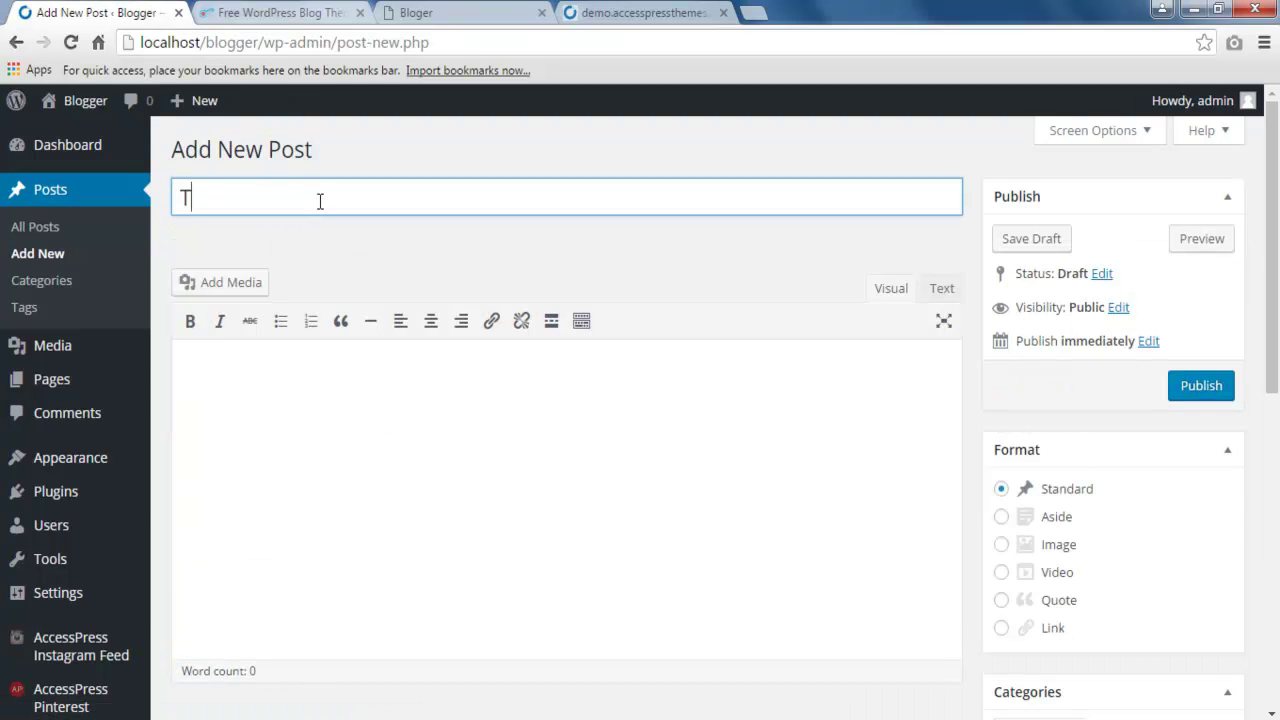
text(itle)
text(name)
click(328, 423)
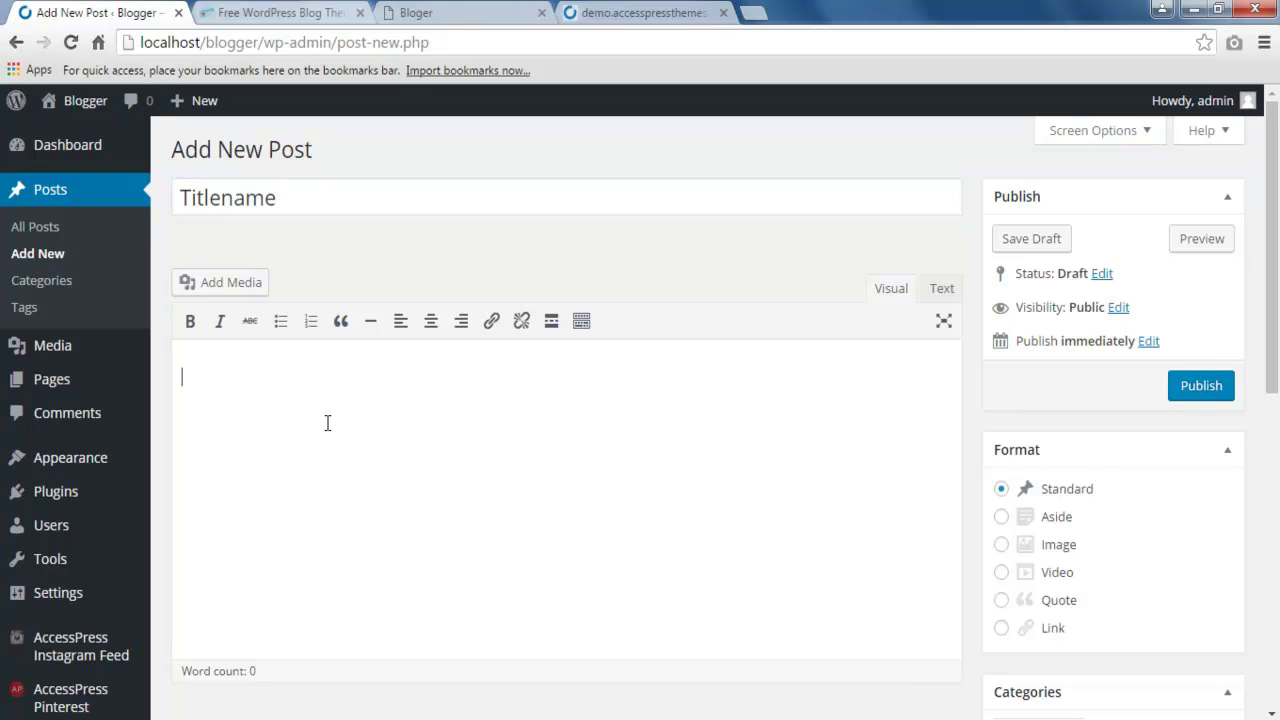
key(ctrl+v)
scroll(822, 509, down, 2)
scroll(1135, 490, down, 2)
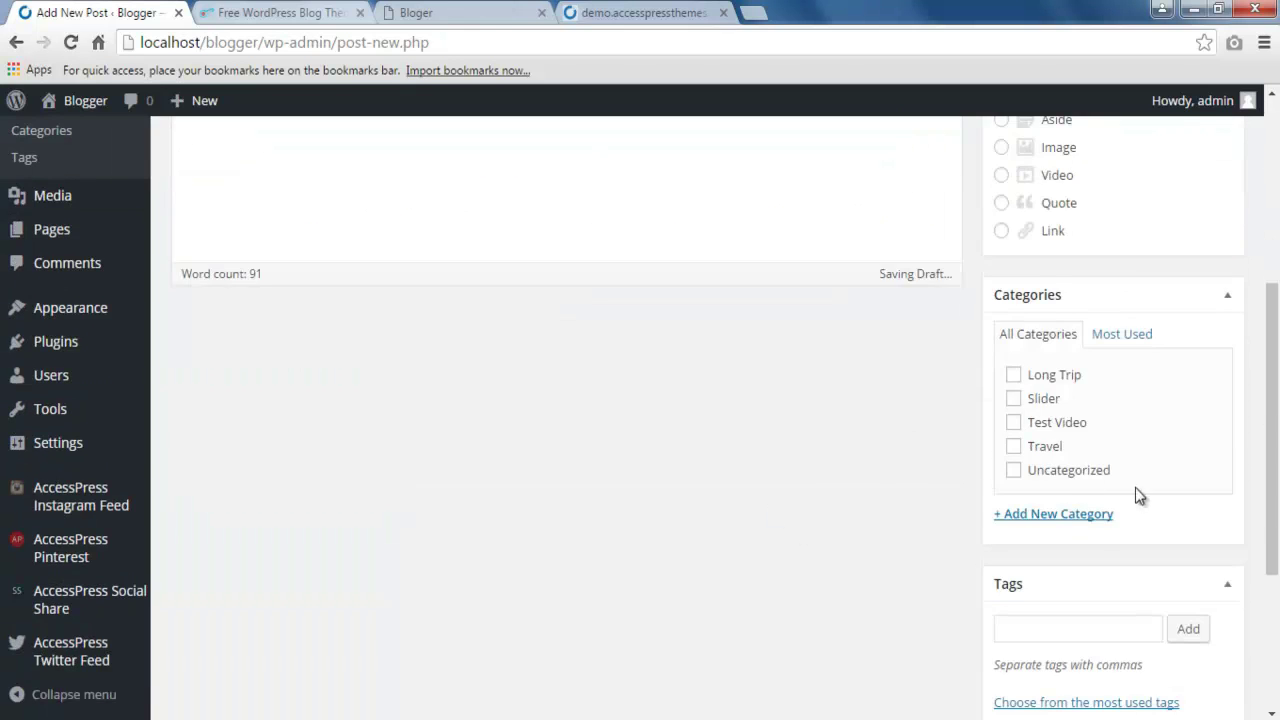
File the post under Test Video only, clearing the Long Trip tick
click(1013, 375)
scroll(1090, 557, down, 3)
scroll(1095, 554, up, 4)
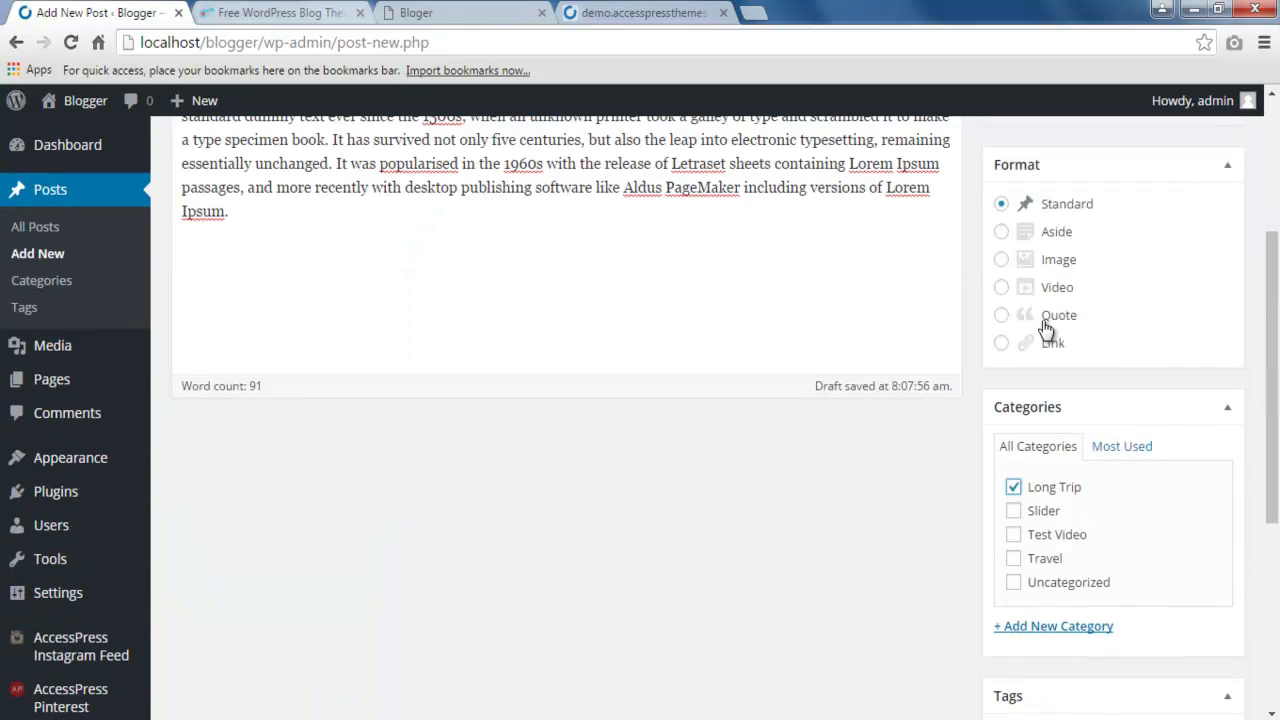
click(1013, 487)
click(1013, 534)
scroll(1050, 620, down, 4)
click(1052, 618)
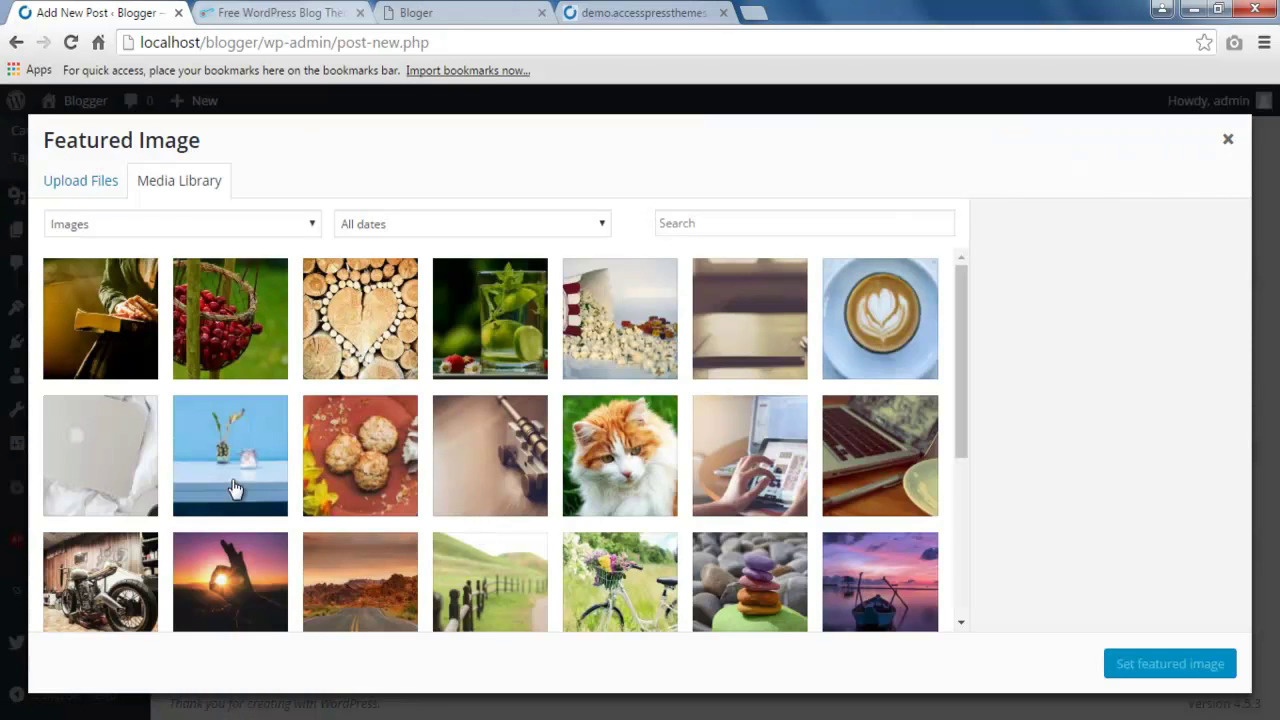
Set the desert road photo as the featured image
scroll(260, 557, down, 2)
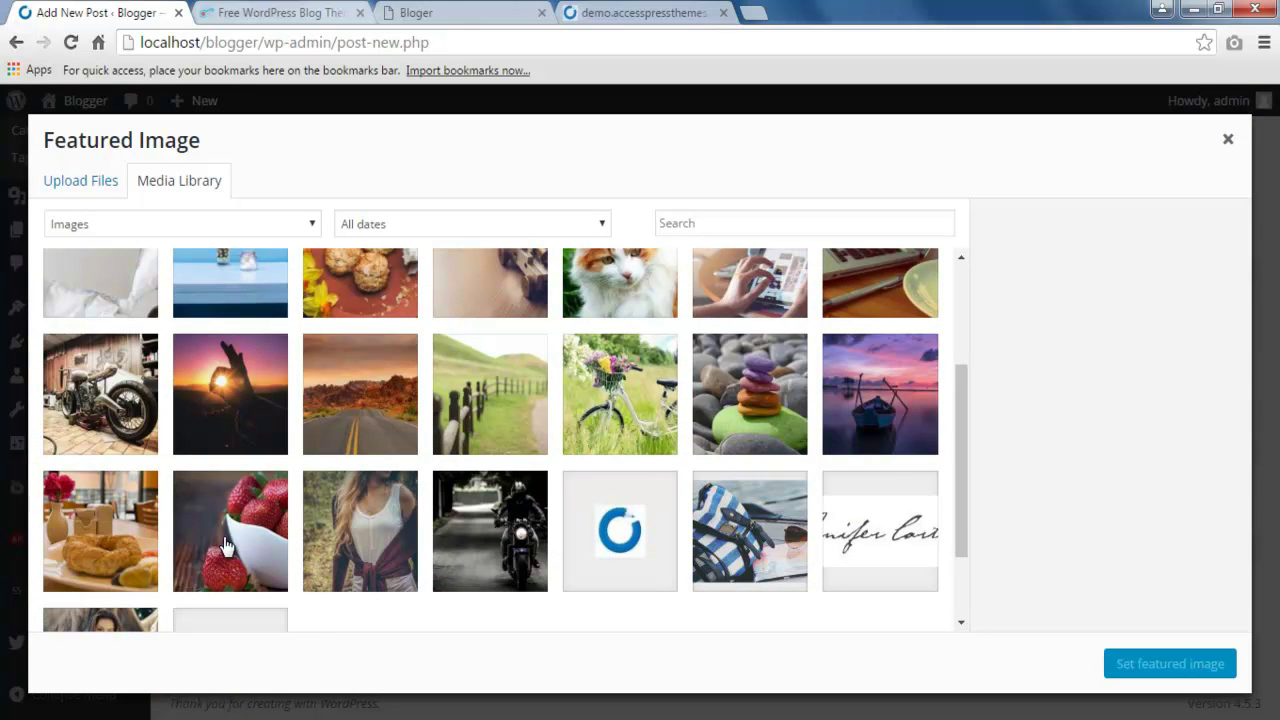
click(188, 360)
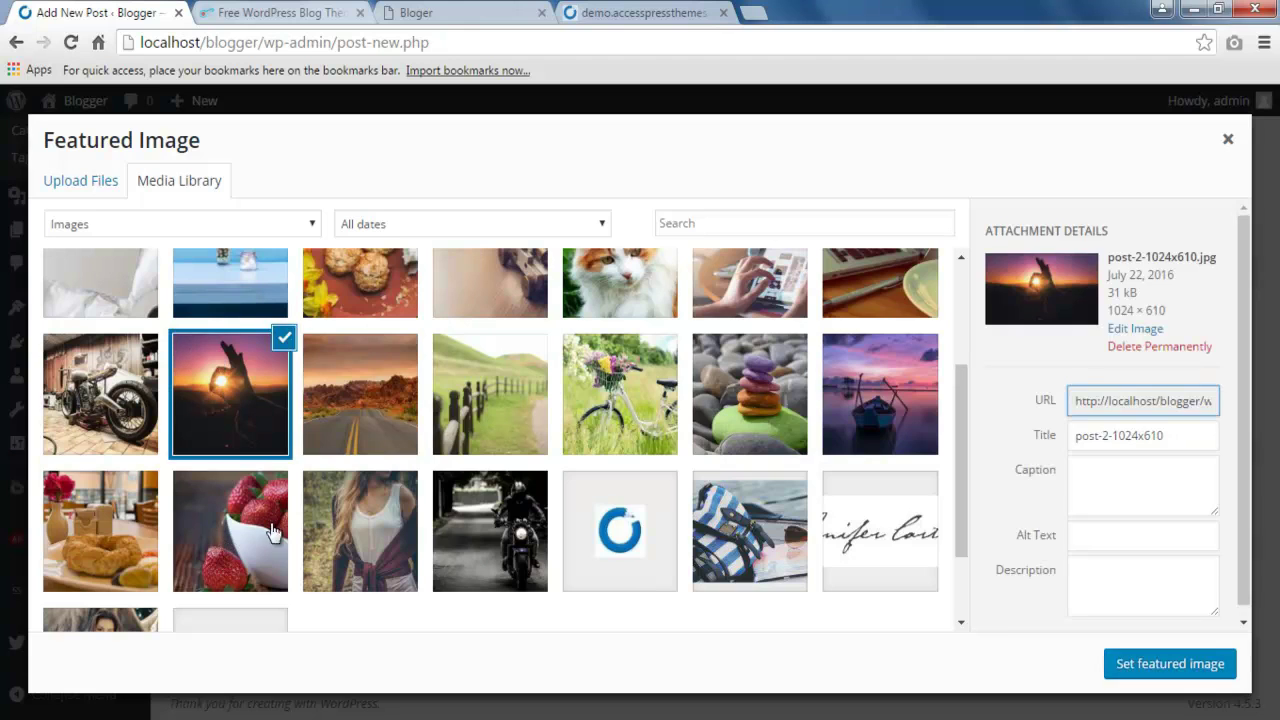
click(386, 402)
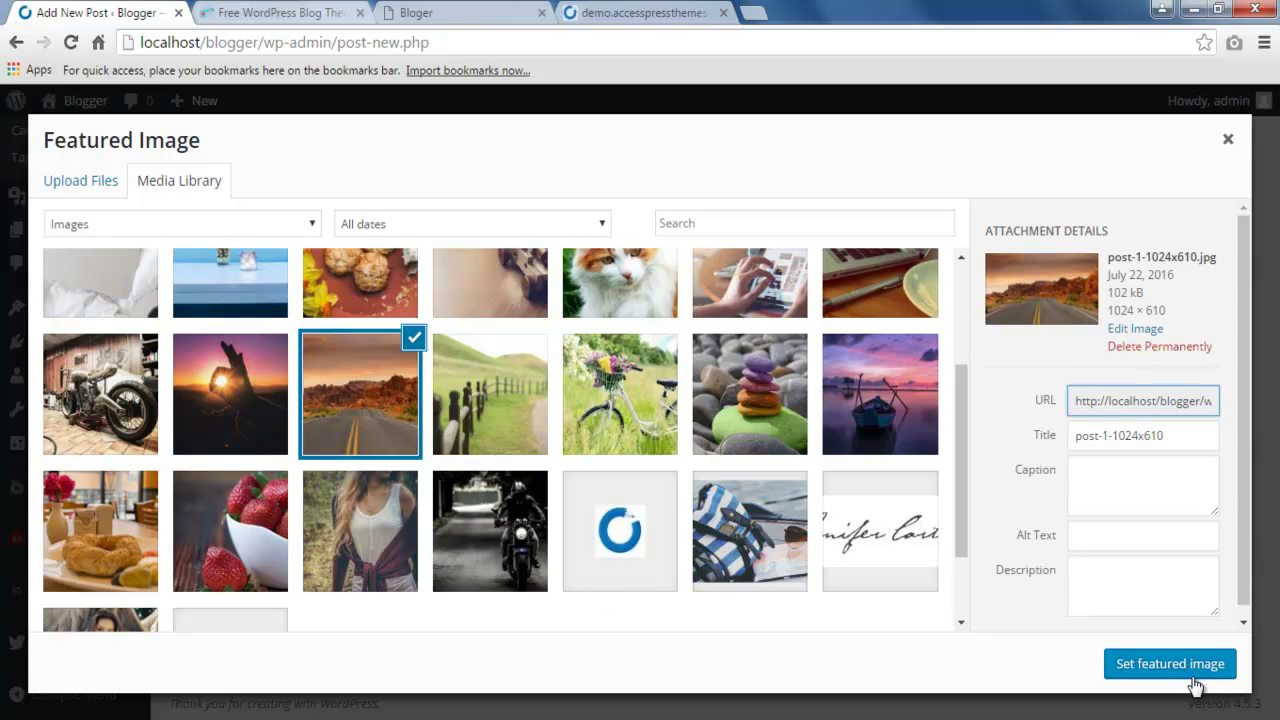
click(1190, 667)
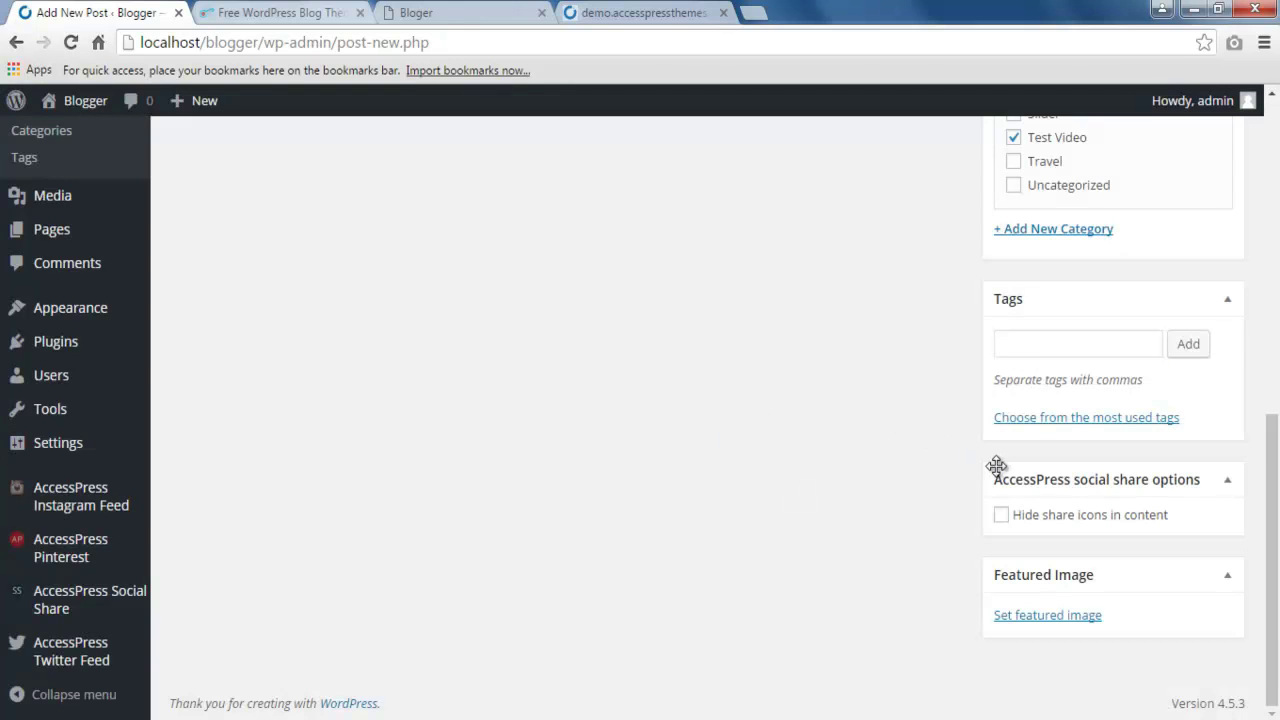
Publish the Titlename post
scroll(1134, 594, up, 5)
scroll(1219, 354, up, 2)
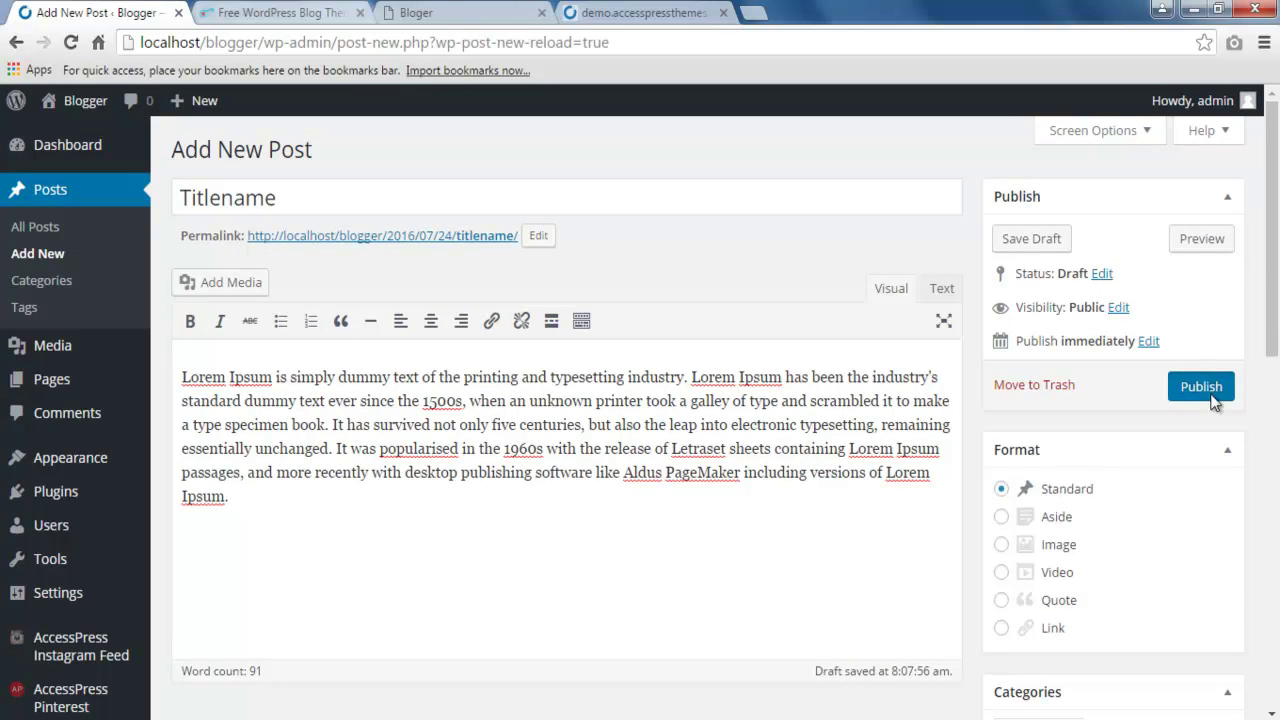
click(1201, 387)
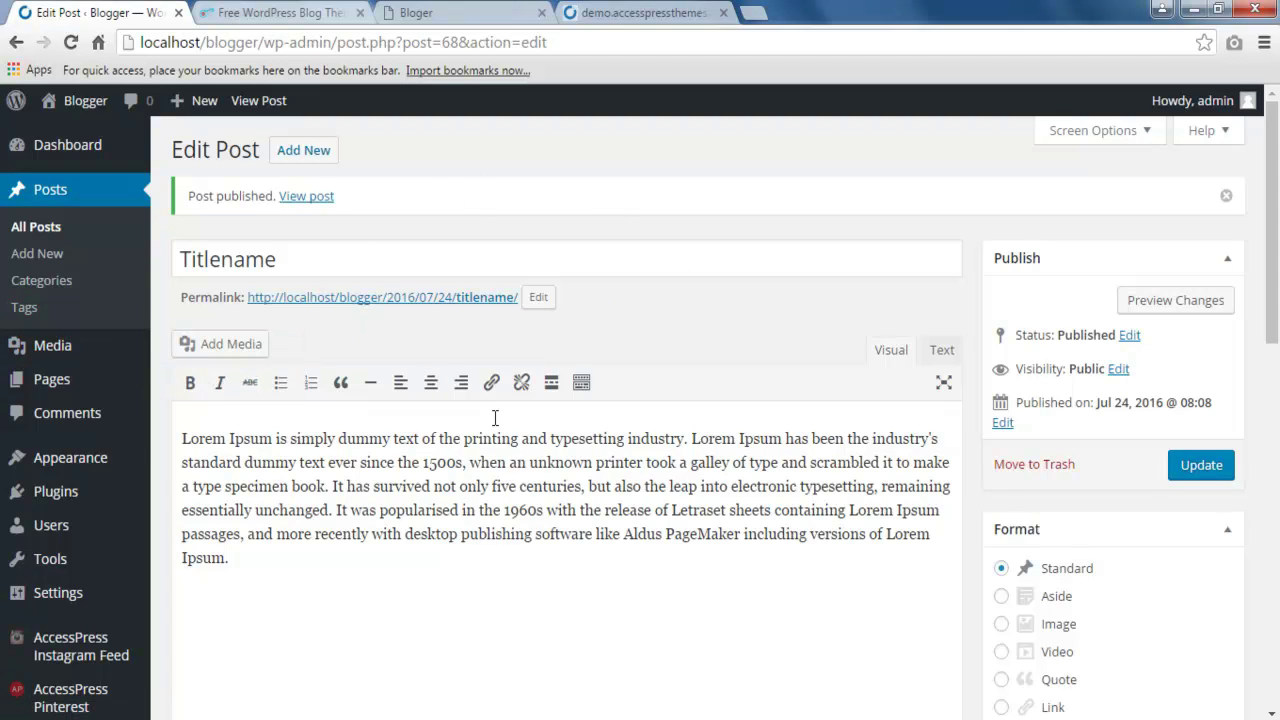
mouse_move(70, 457)
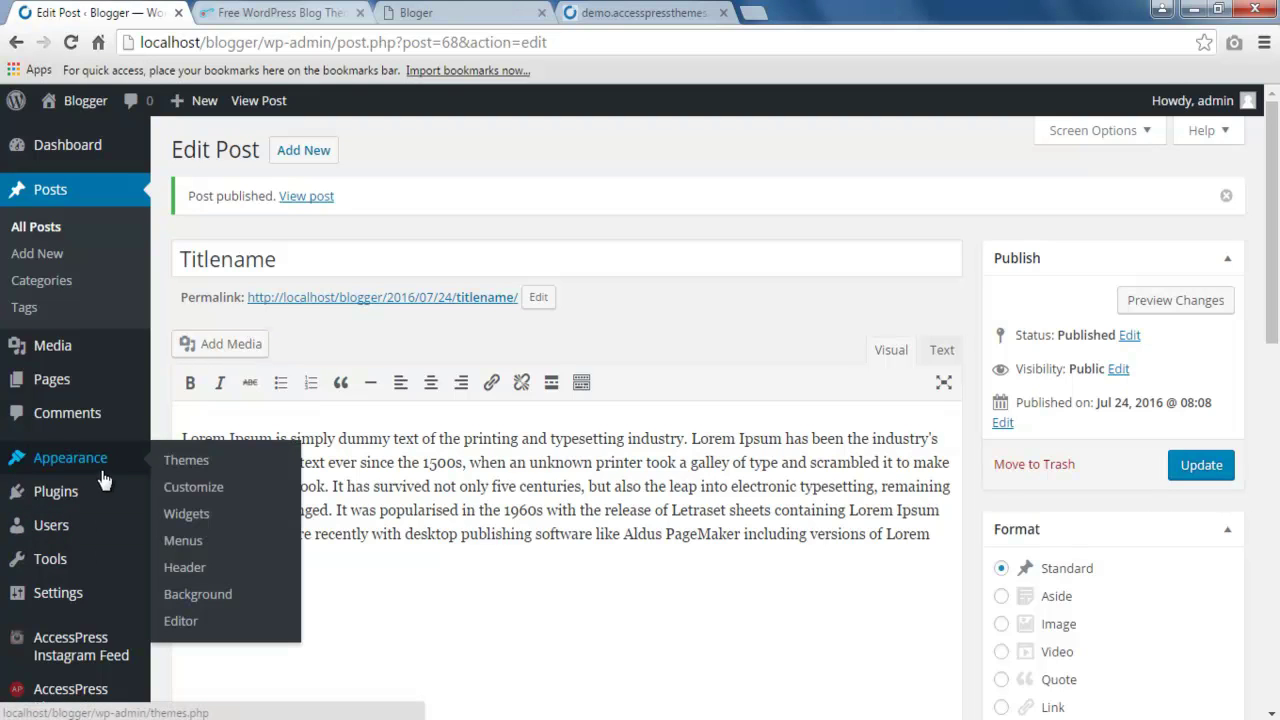
Open Appearance > Customize in a new browser tab and enter Home Page Setting
right_click(194, 486)
click(250, 495)
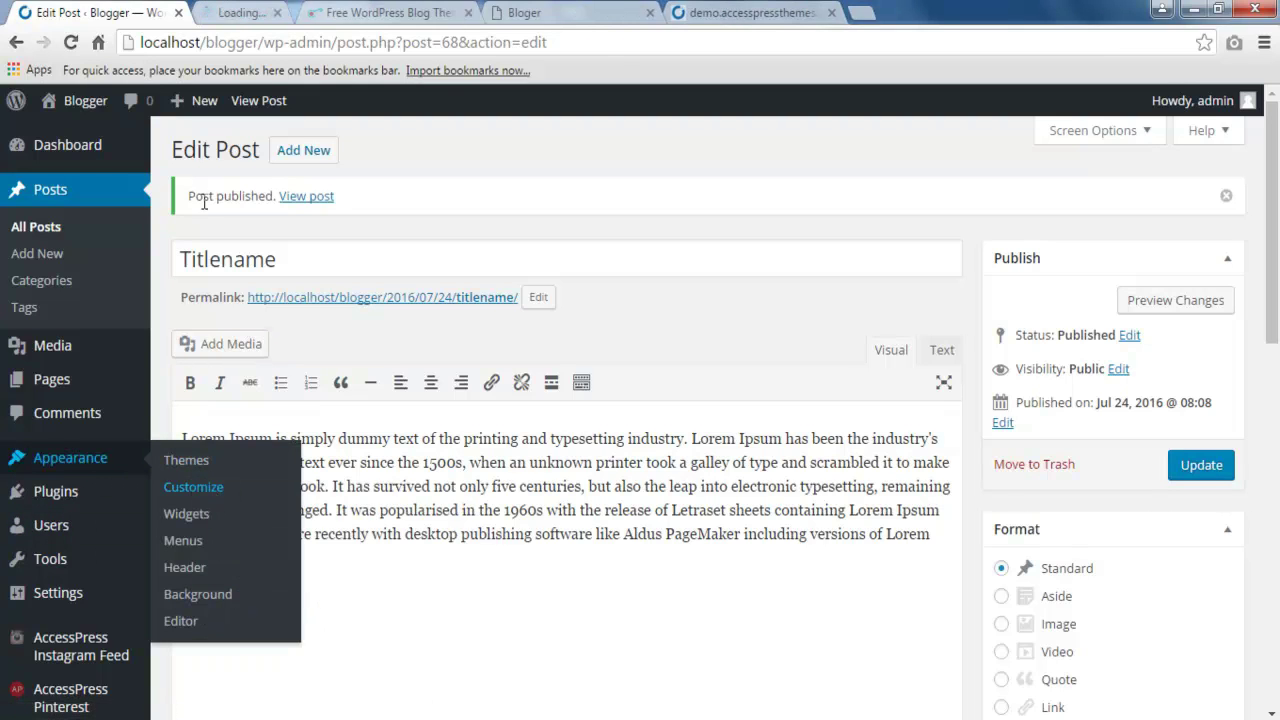
key(ctrl+Tab)
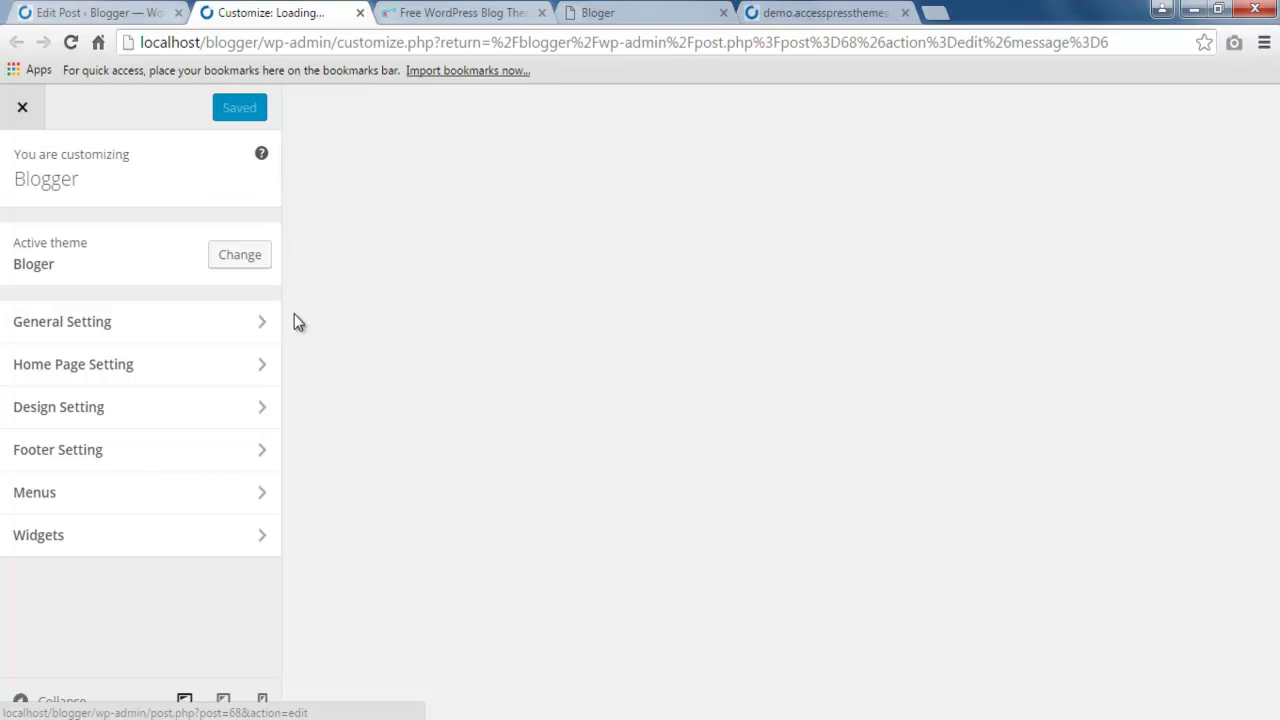
click(257, 415)
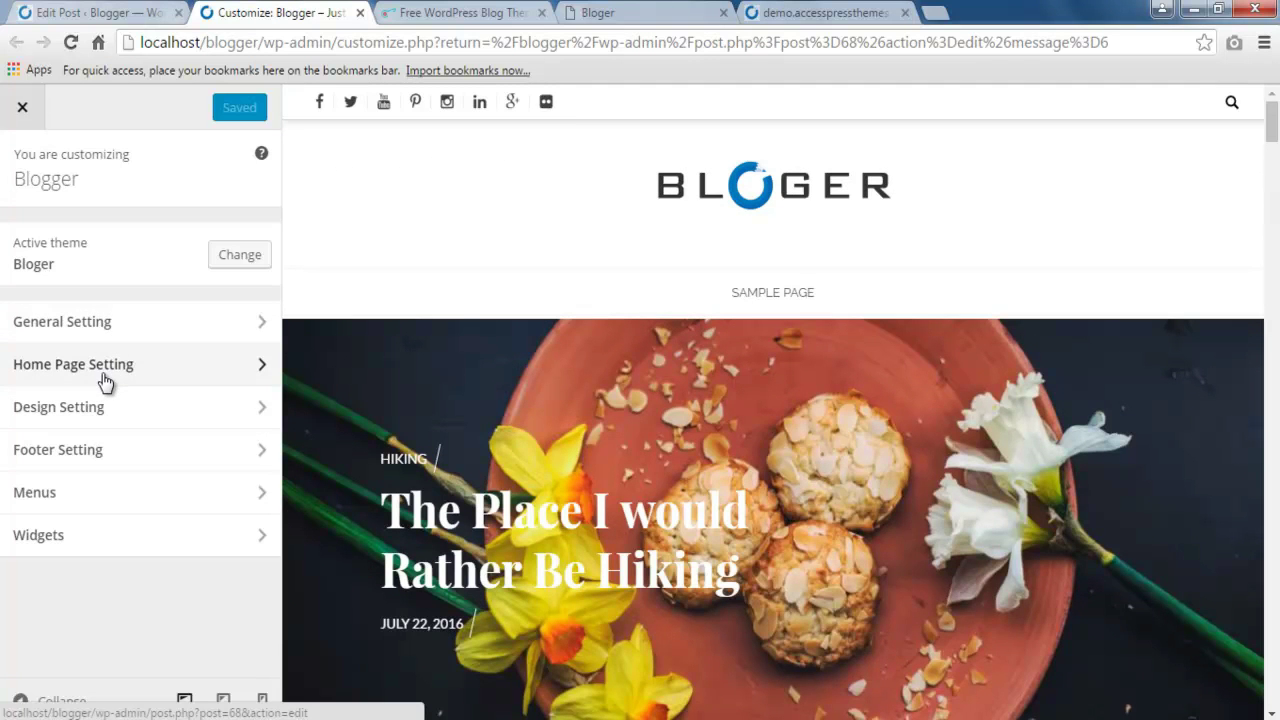
click(105, 370)
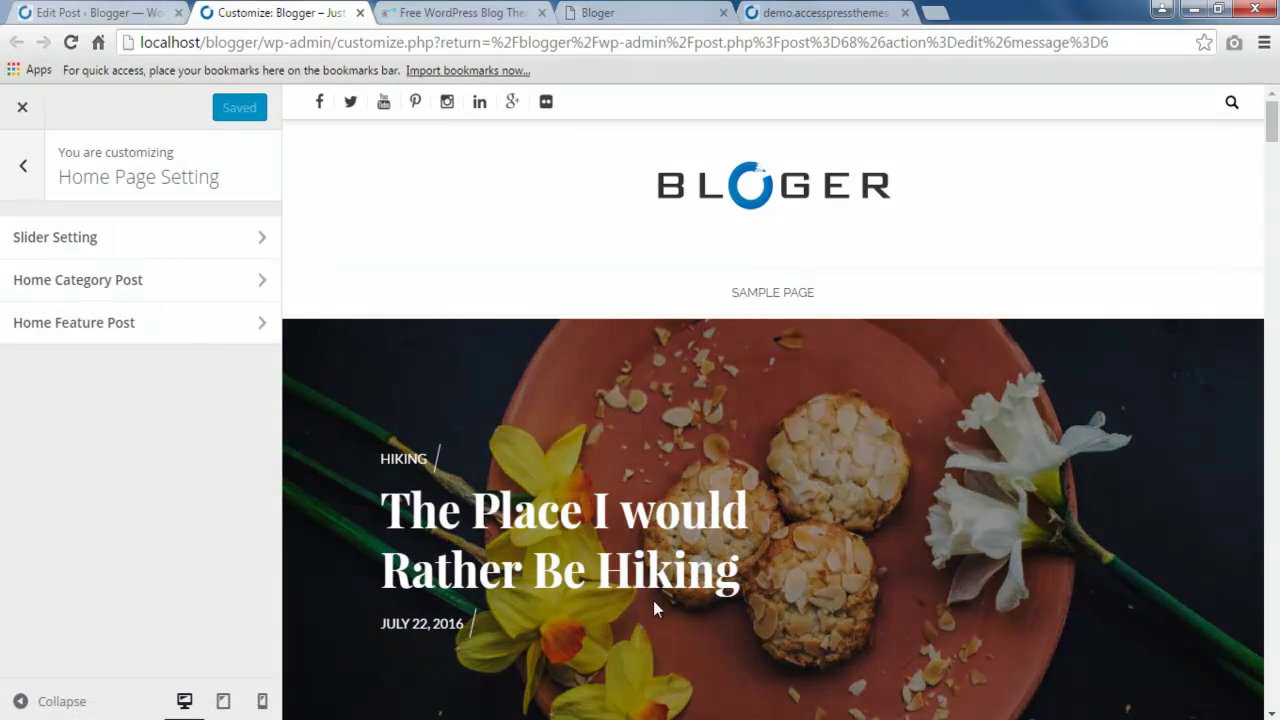
Open Home Category Post and exclude Uncategorized from the front page
scroll(653, 600, down, 4)
scroll(646, 531, up, 4)
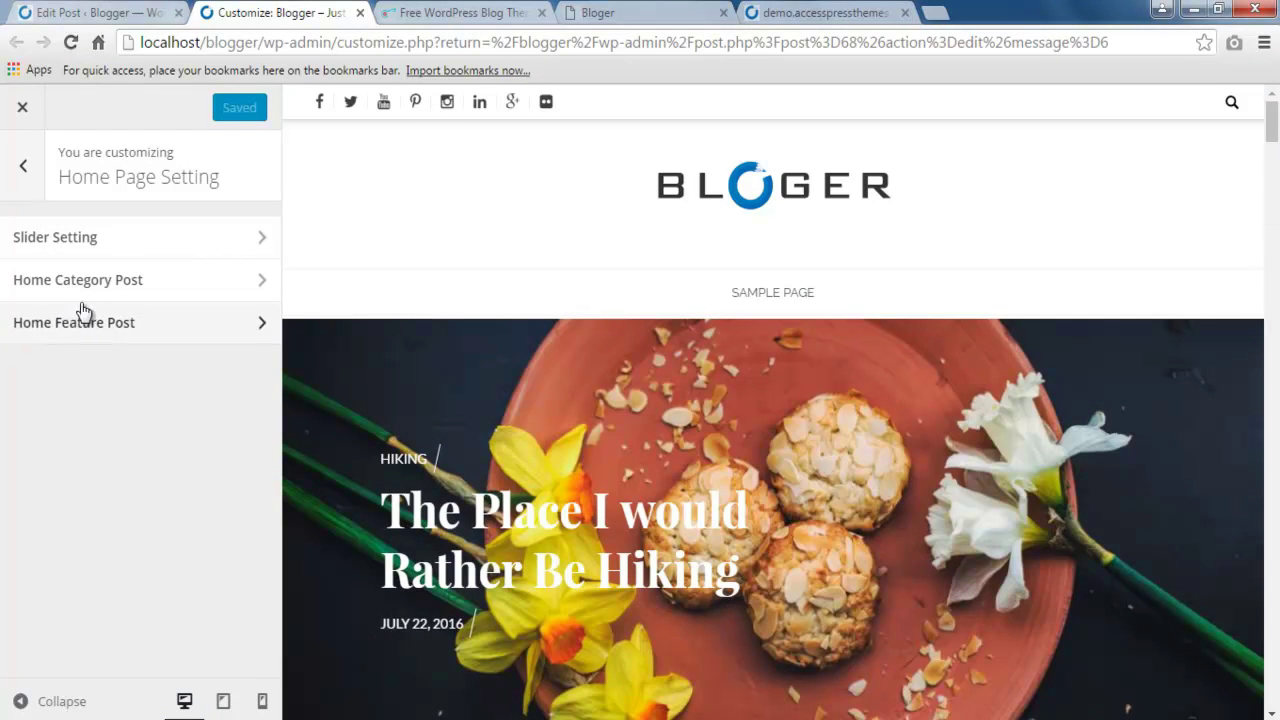
click(205, 290)
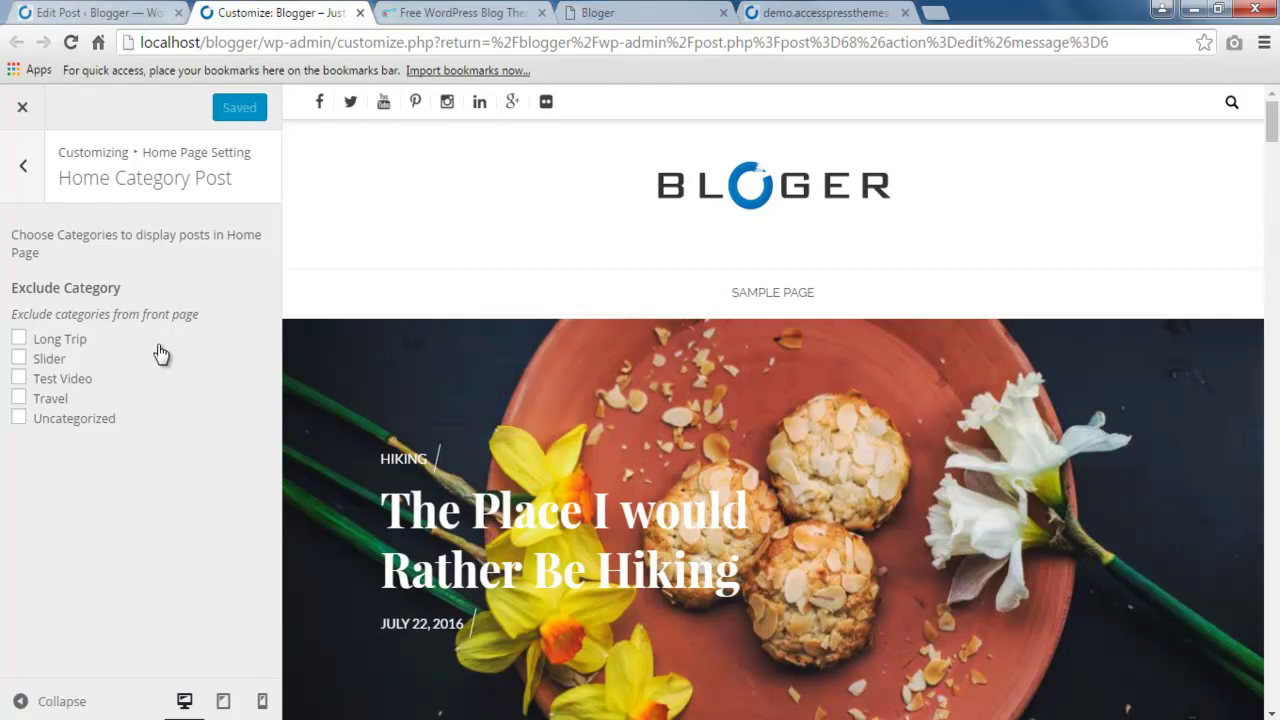
click(19, 420)
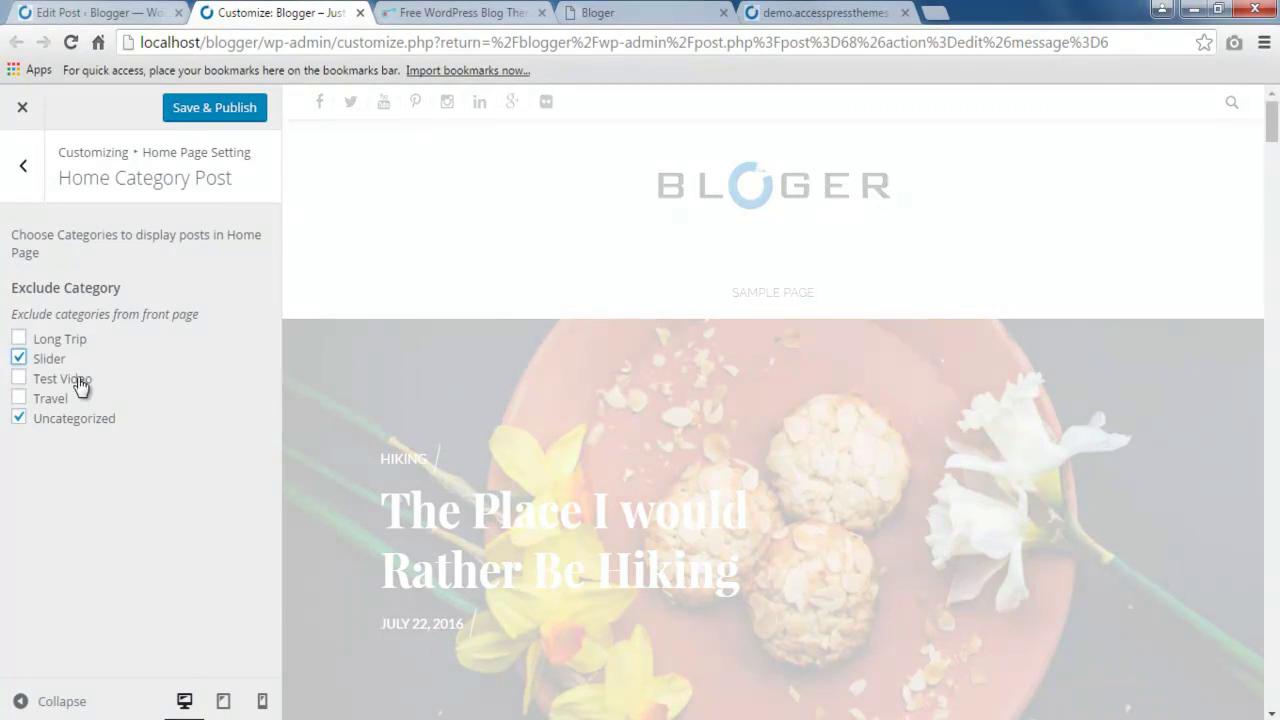
Also exclude Slider, then Save & Publish the Customizer changes
click(20, 360)
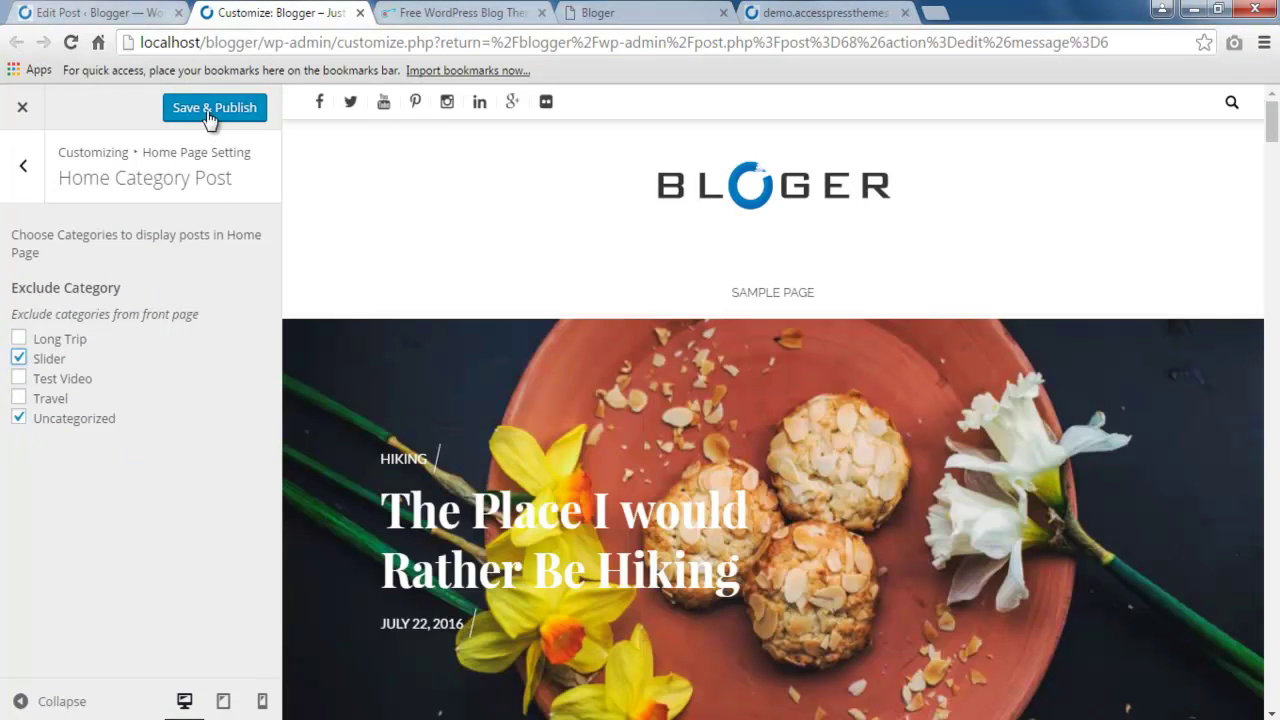
click(210, 118)
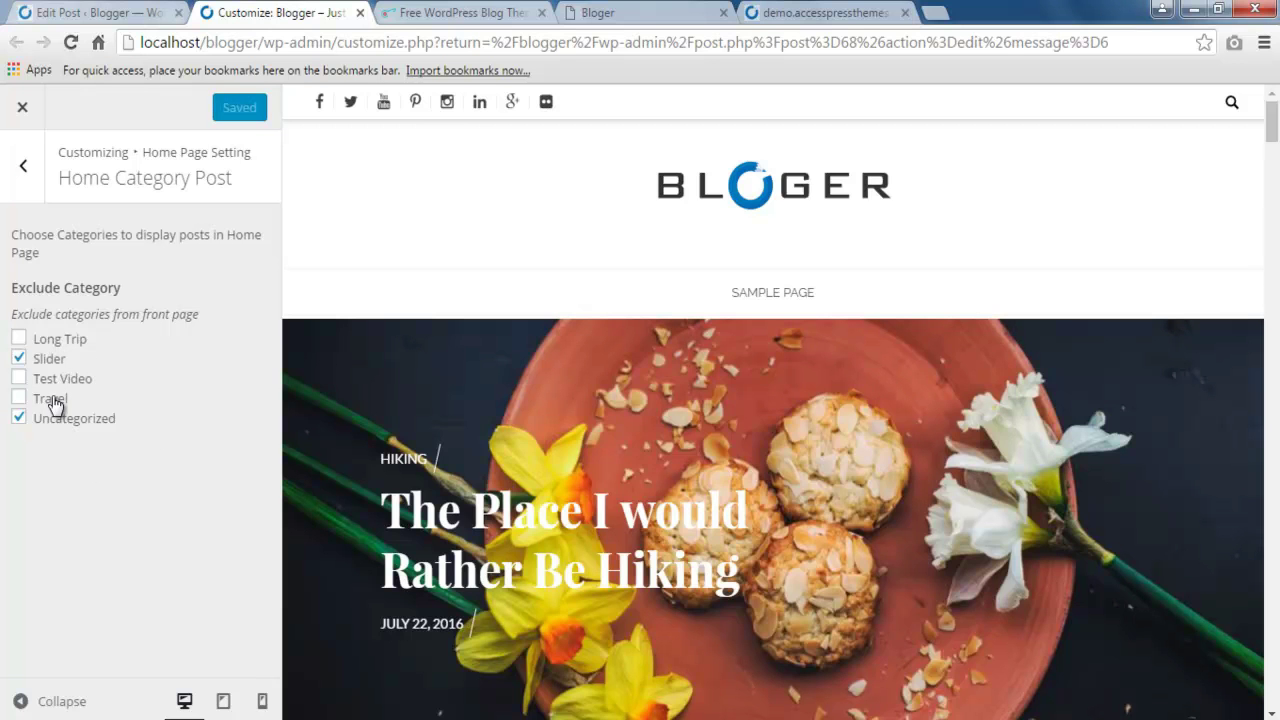
Review the home category posts in the Customizer preview, then return to the Edit Post tab
scroll(671, 533, down, 4)
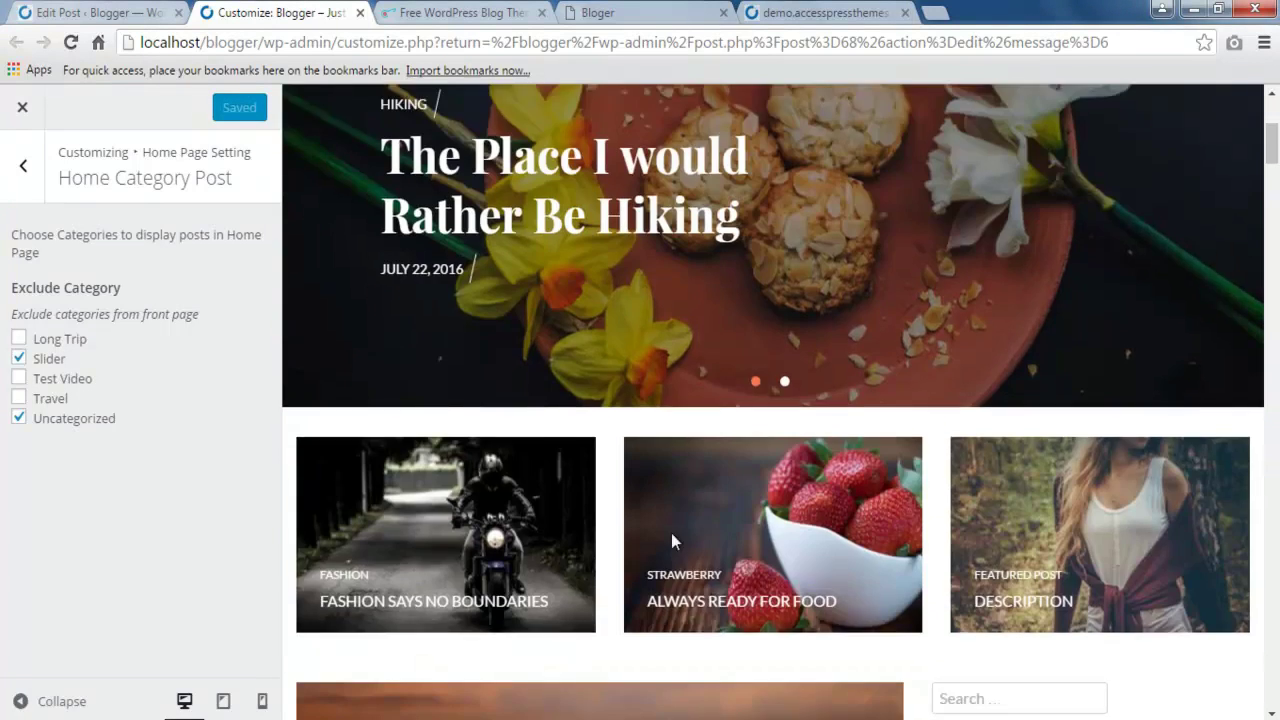
scroll(537, 520, down, 4)
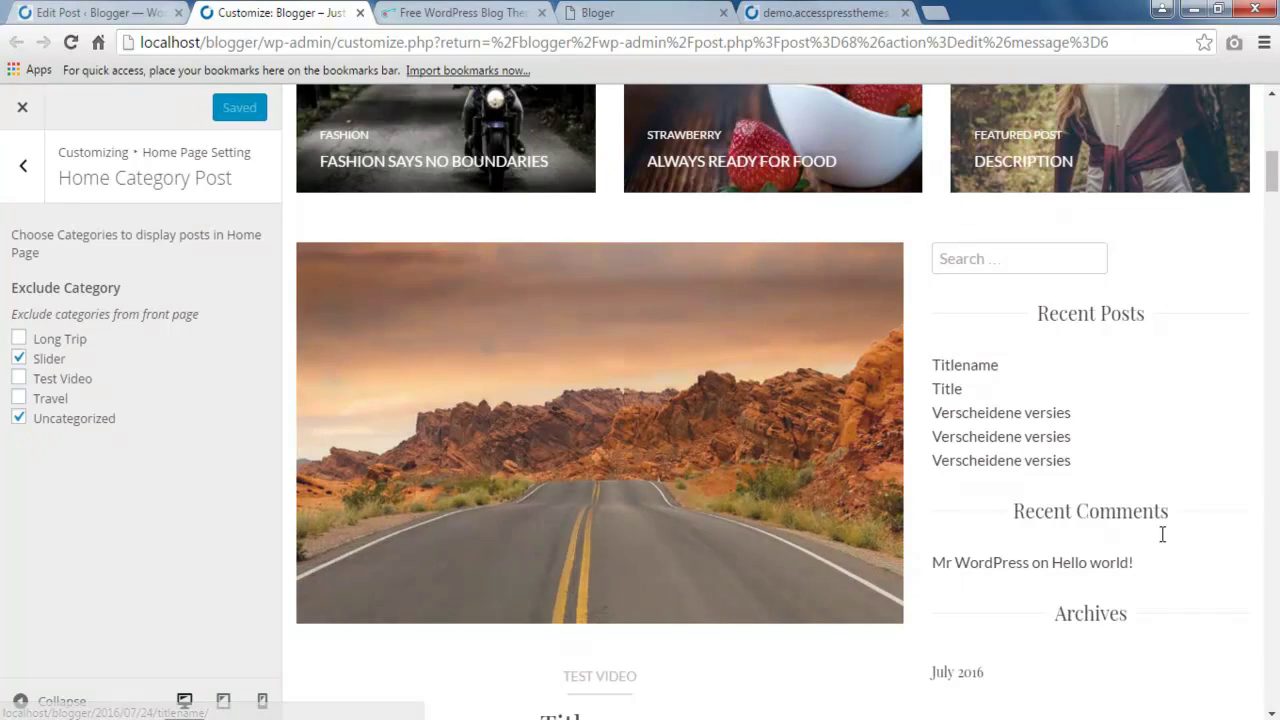
scroll(832, 551, down, 4)
scroll(789, 400, down, 2)
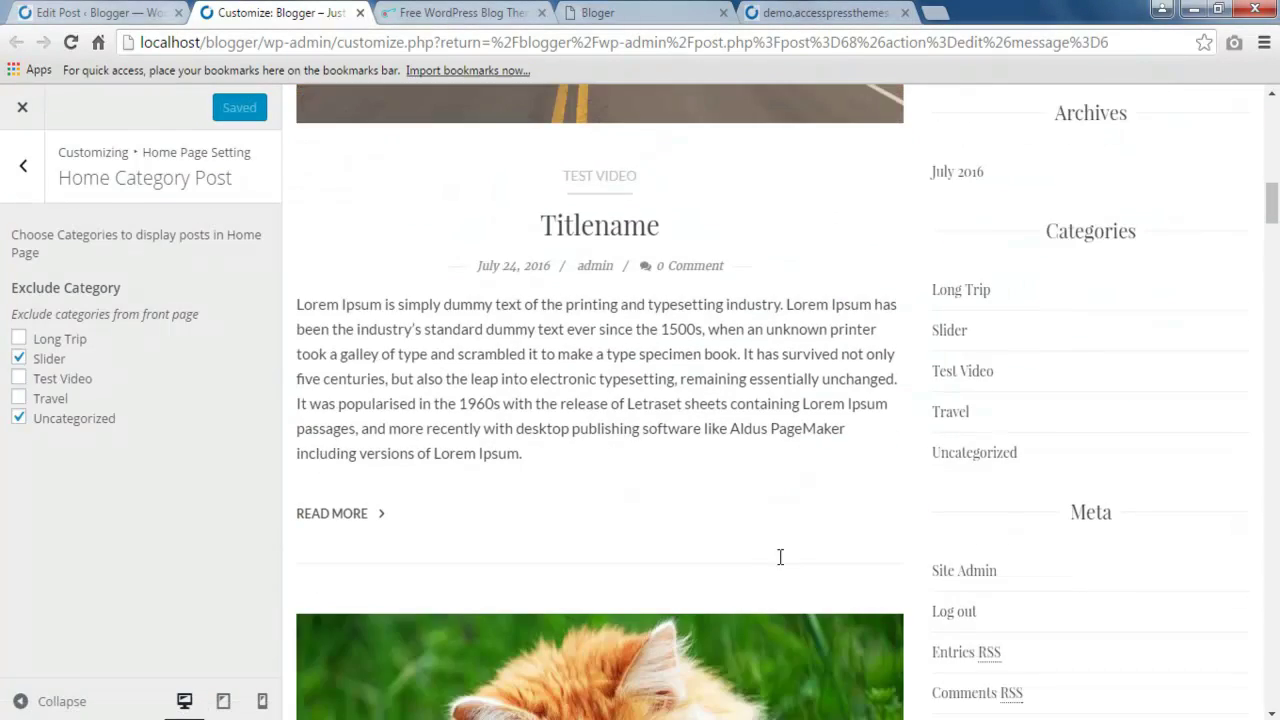
scroll(777, 554, down, 4)
scroll(689, 517, down, 3)
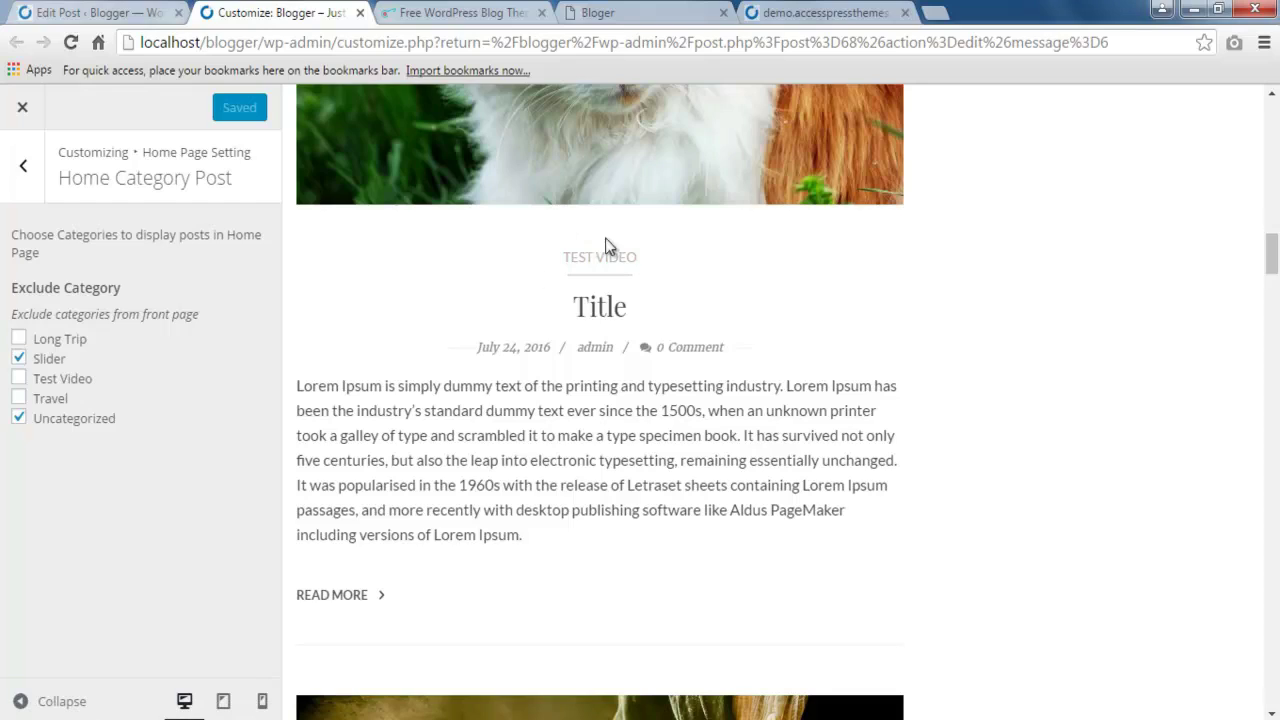
scroll(605, 440, down, 5)
scroll(600, 446, down, 3)
scroll(590, 480, down, 4)
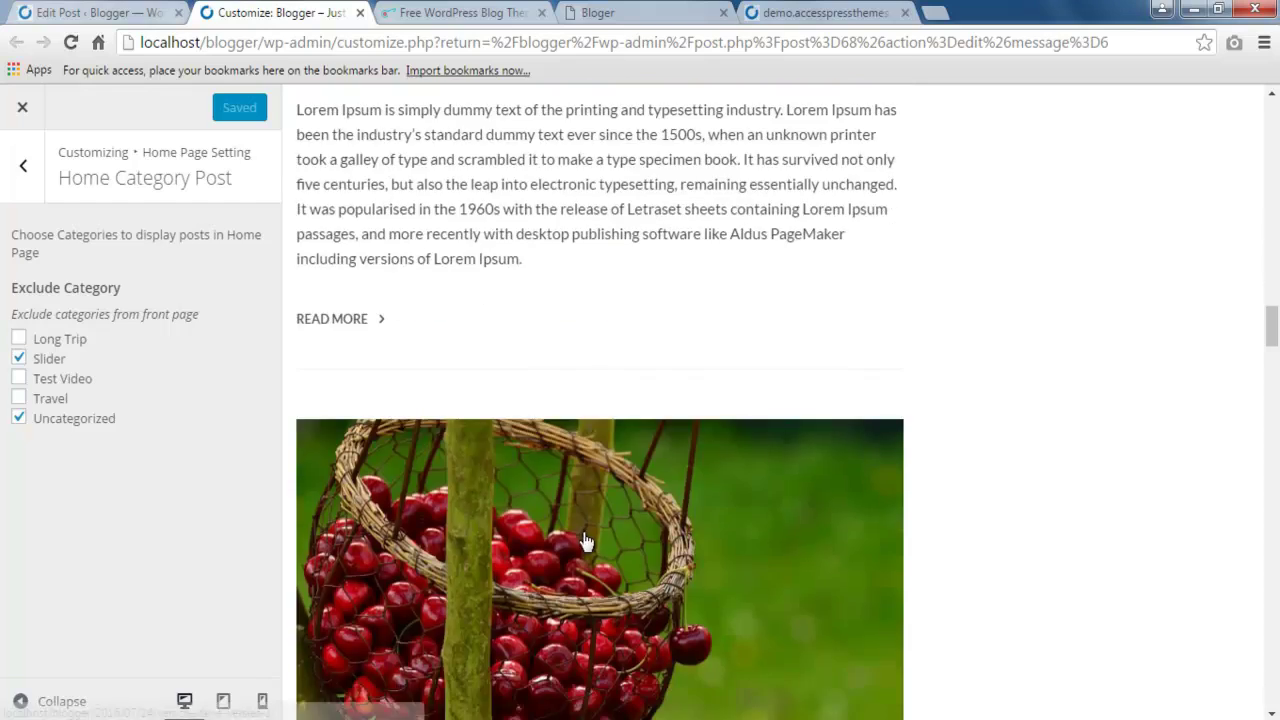
scroll(587, 541, down, 5)
scroll(580, 546, down, 5)
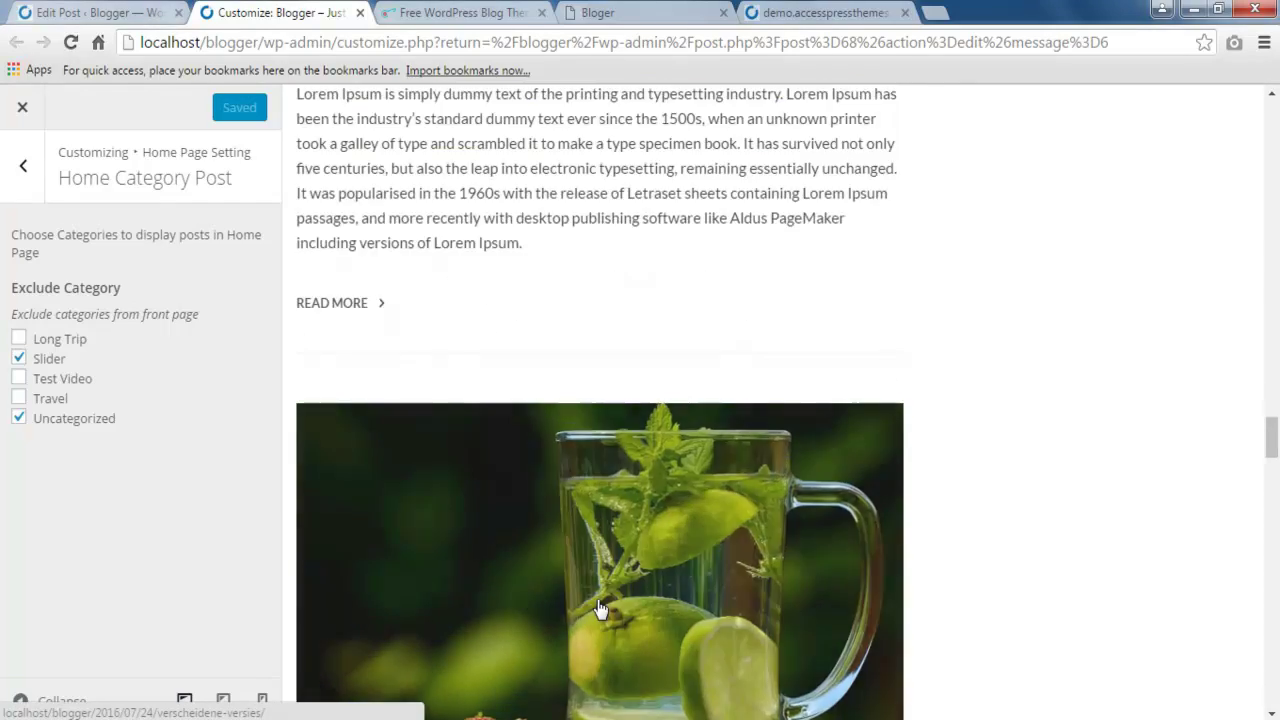
scroll(600, 608, down, 5)
scroll(600, 608, up, 3)
scroll(600, 608, up, 4)
scroll(598, 600, up, 5)
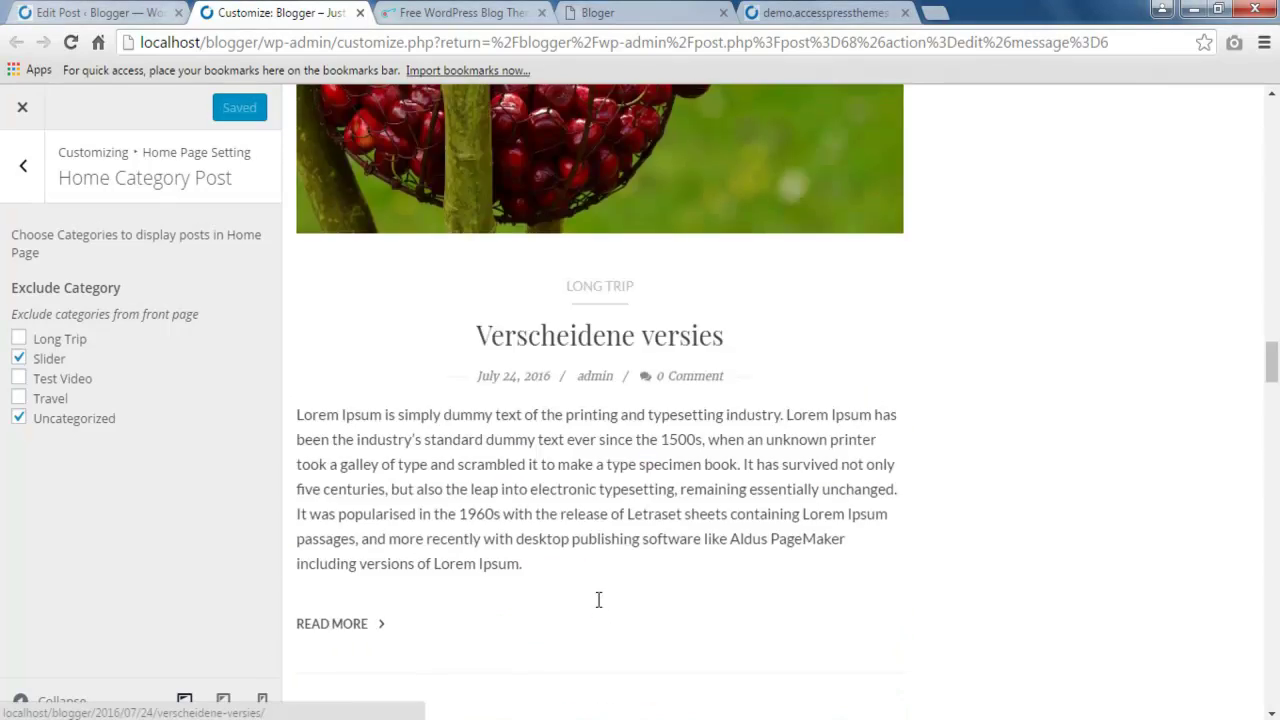
scroll(598, 600, up, 5)
scroll(598, 602, up, 4)
scroll(598, 604, up, 4)
scroll(598, 605, up, 2)
scroll(598, 605, up, 2)
scroll(597, 605, up, 3)
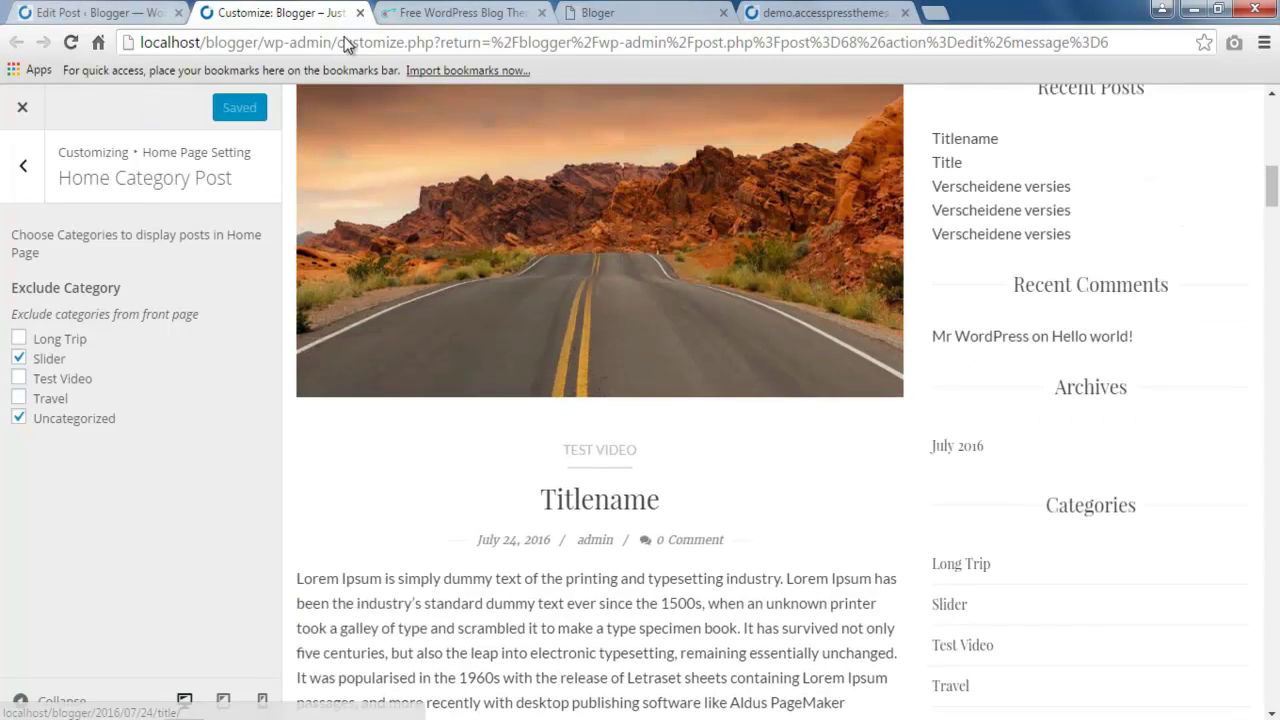
click(124, 21)
mouse_move(85, 100)
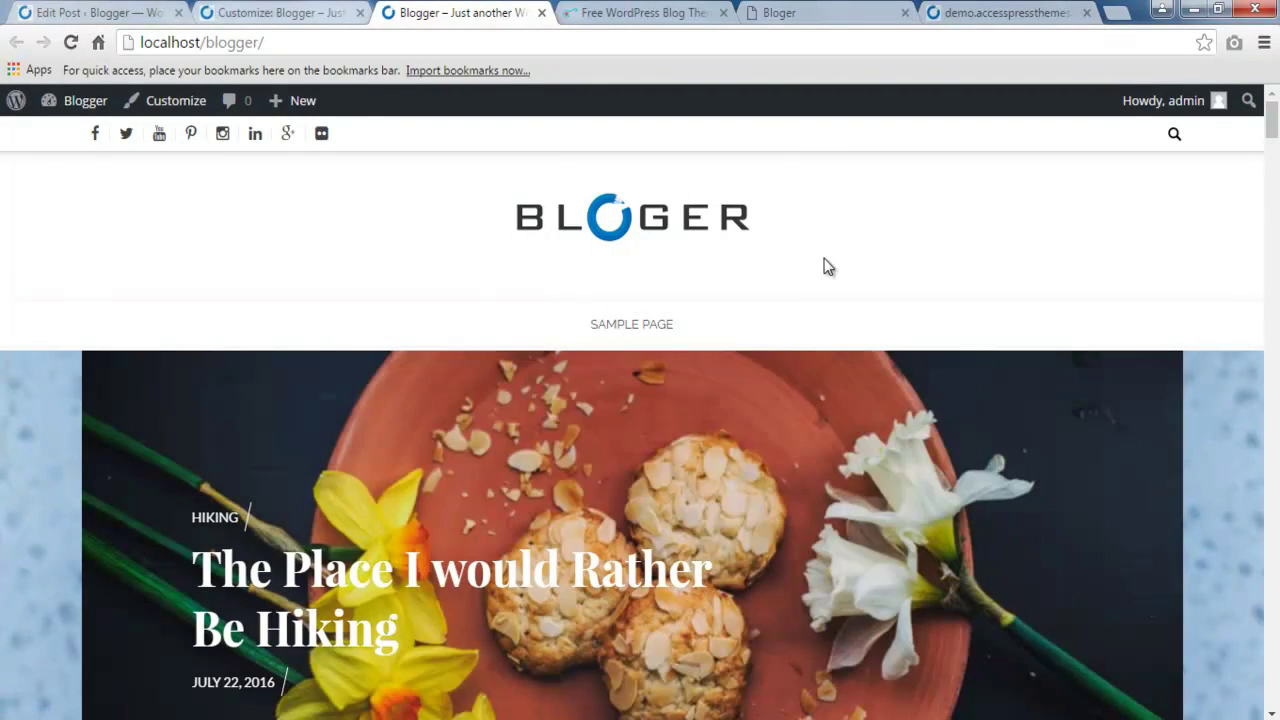
Scroll through the live Bloger homepage's category posts, then open the Bloger theme documentation
scroll(864, 443, down, 4)
scroll(814, 408, down, 1)
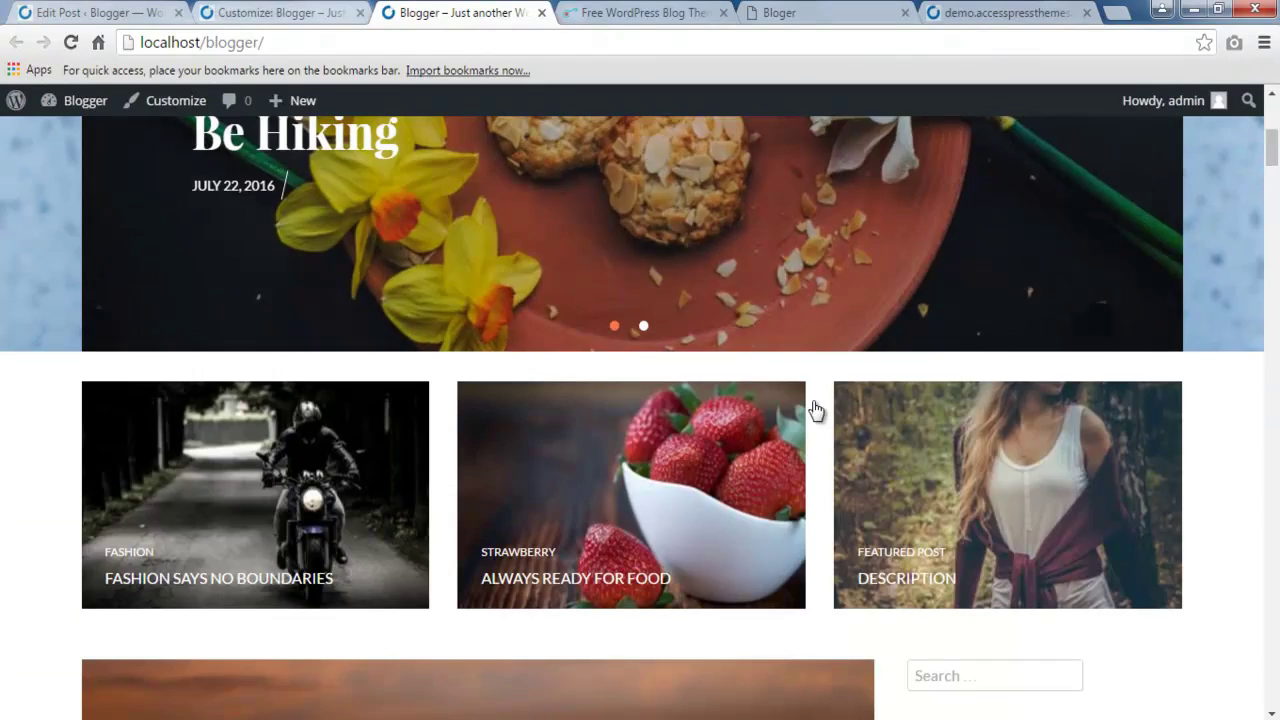
scroll(640, 390, down, 3)
scroll(477, 343, down, 3)
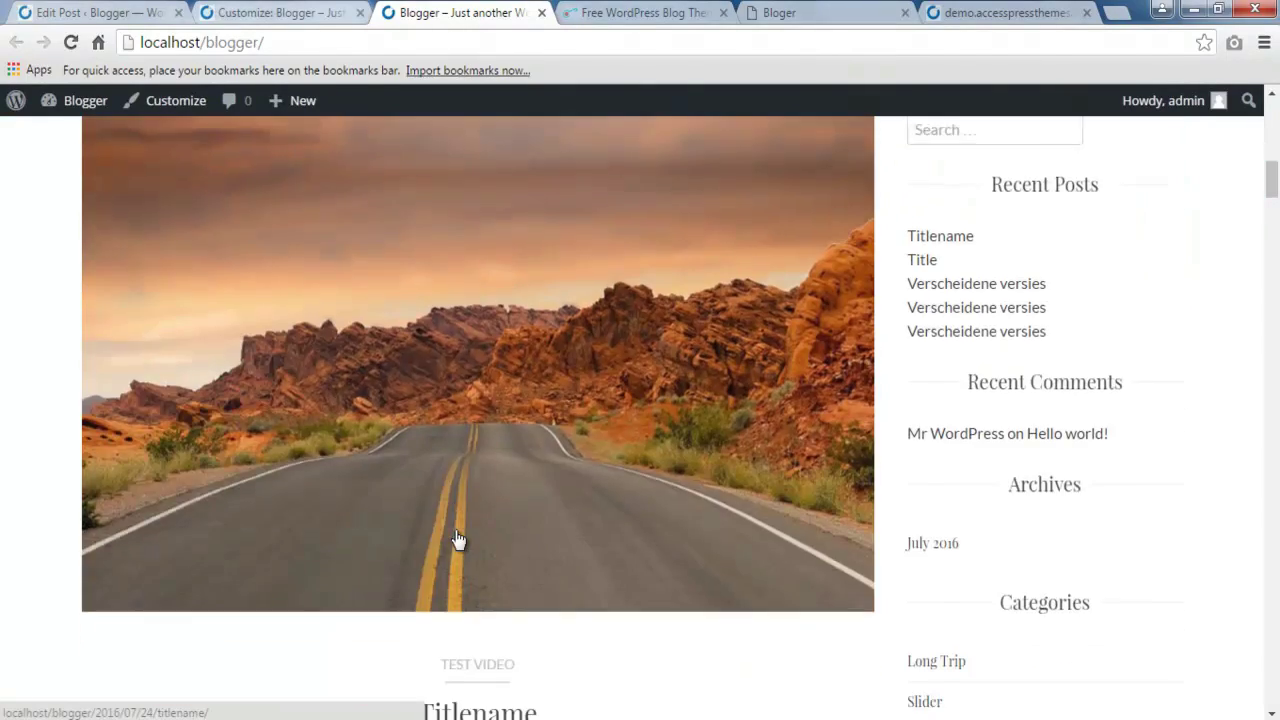
scroll(566, 551, down, 1)
scroll(509, 551, down, 3)
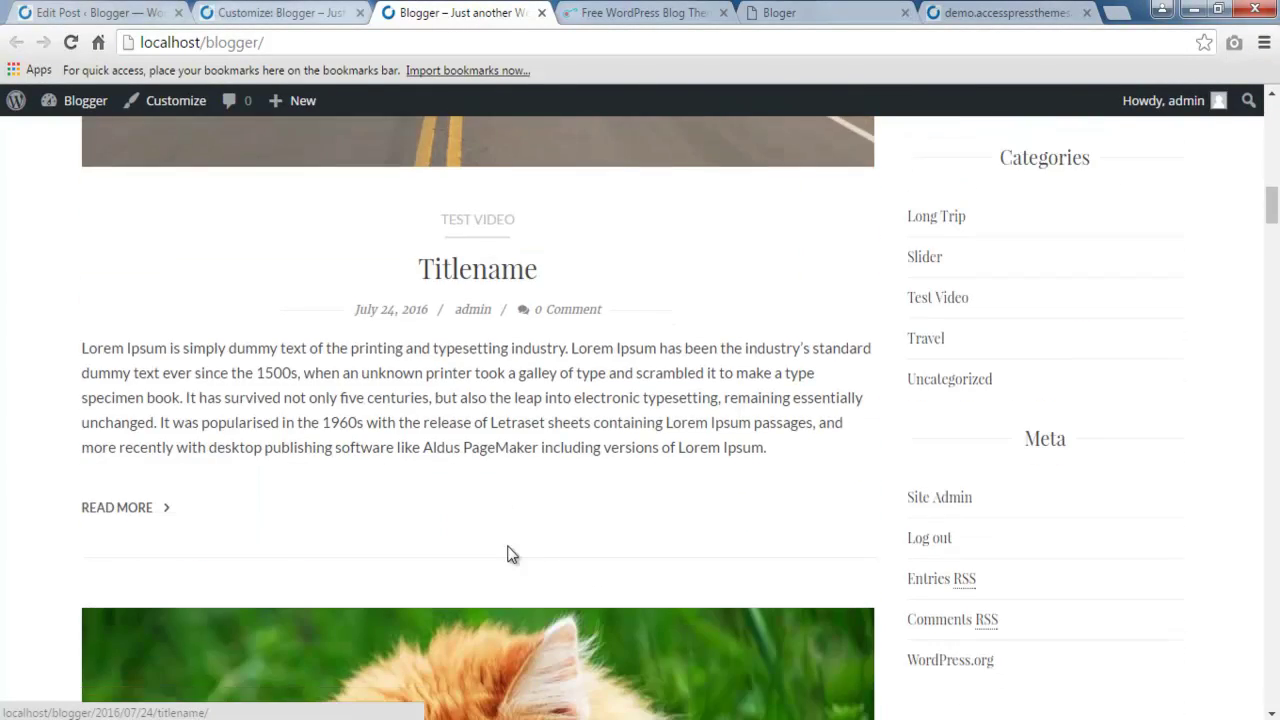
scroll(560, 566, down, 1)
scroll(572, 386, down, 4)
scroll(573, 388, down, 4)
scroll(600, 518, down, 5)
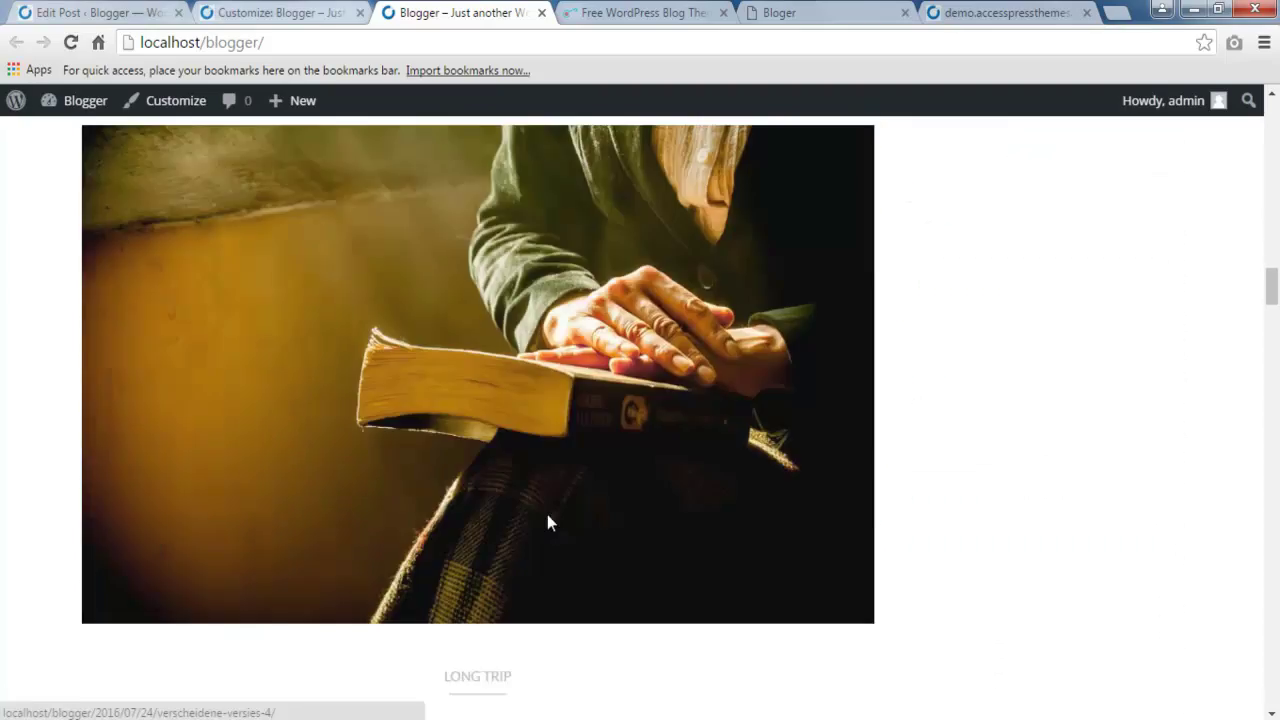
scroll(547, 514, down, 3)
scroll(549, 520, up, 2)
scroll(549, 520, down, 1)
scroll(549, 520, down, 5)
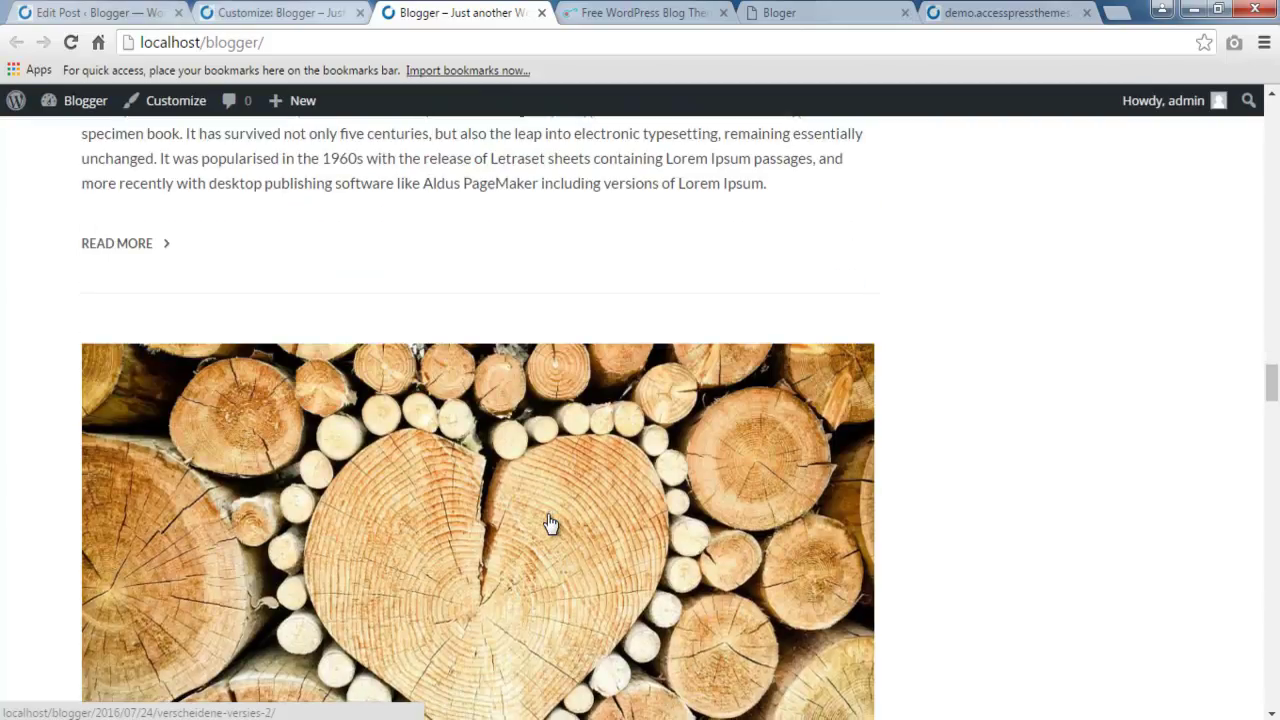
scroll(549, 520, down, 2)
scroll(549, 520, down, 4)
scroll(549, 522, down, 2)
scroll(550, 522, down, 4)
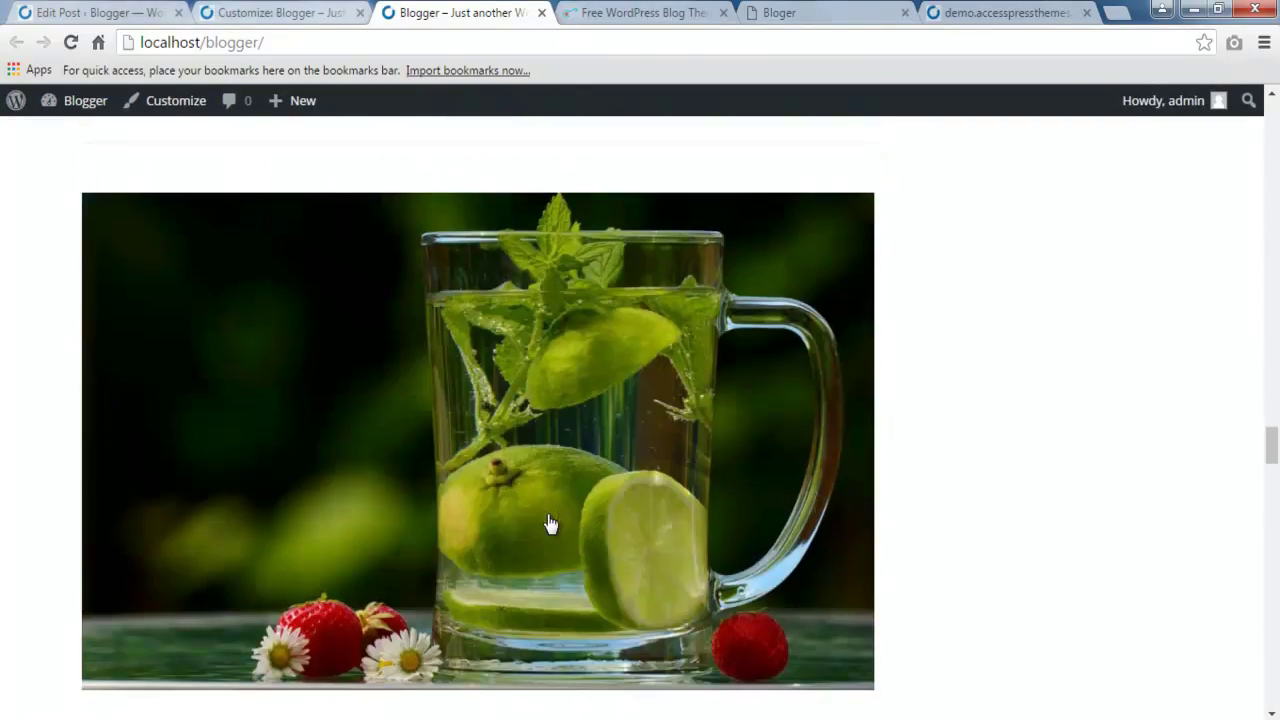
scroll(550, 520, down, 1)
scroll(548, 515, down, 4)
scroll(548, 516, down, 5)
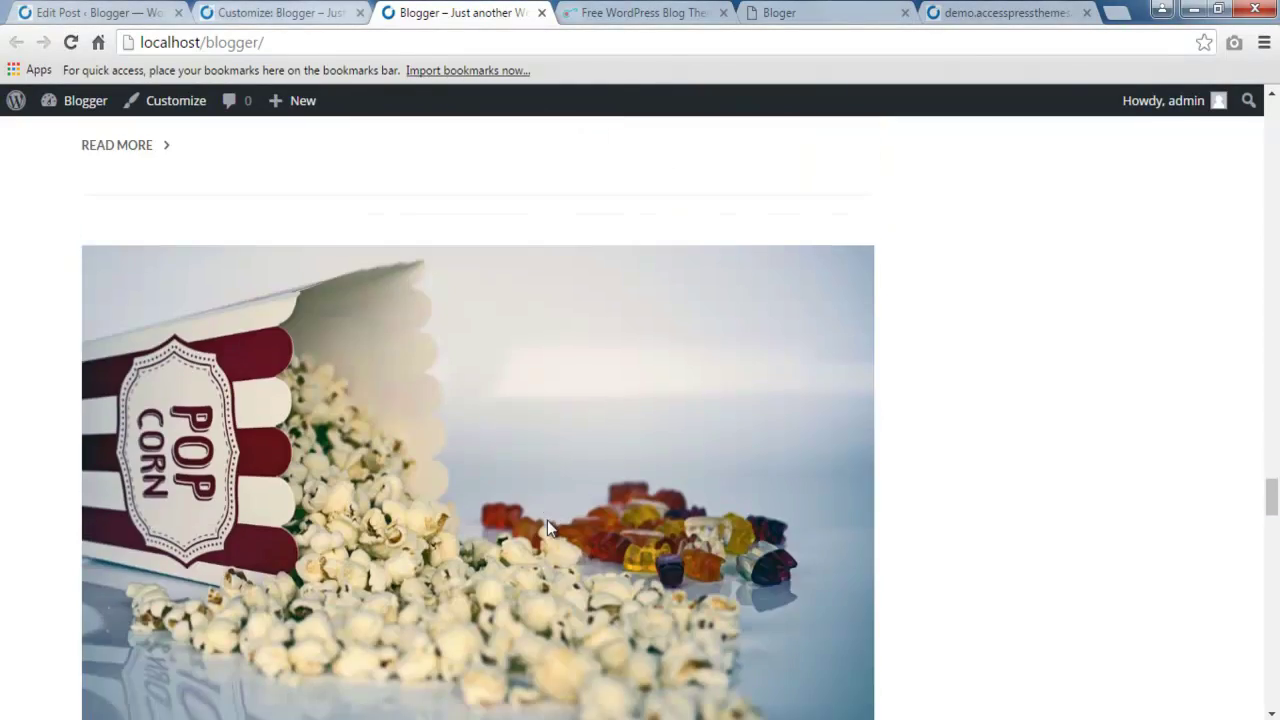
scroll(547, 520, down, 2)
scroll(547, 520, down, 2)
scroll(597, 557, down, 2)
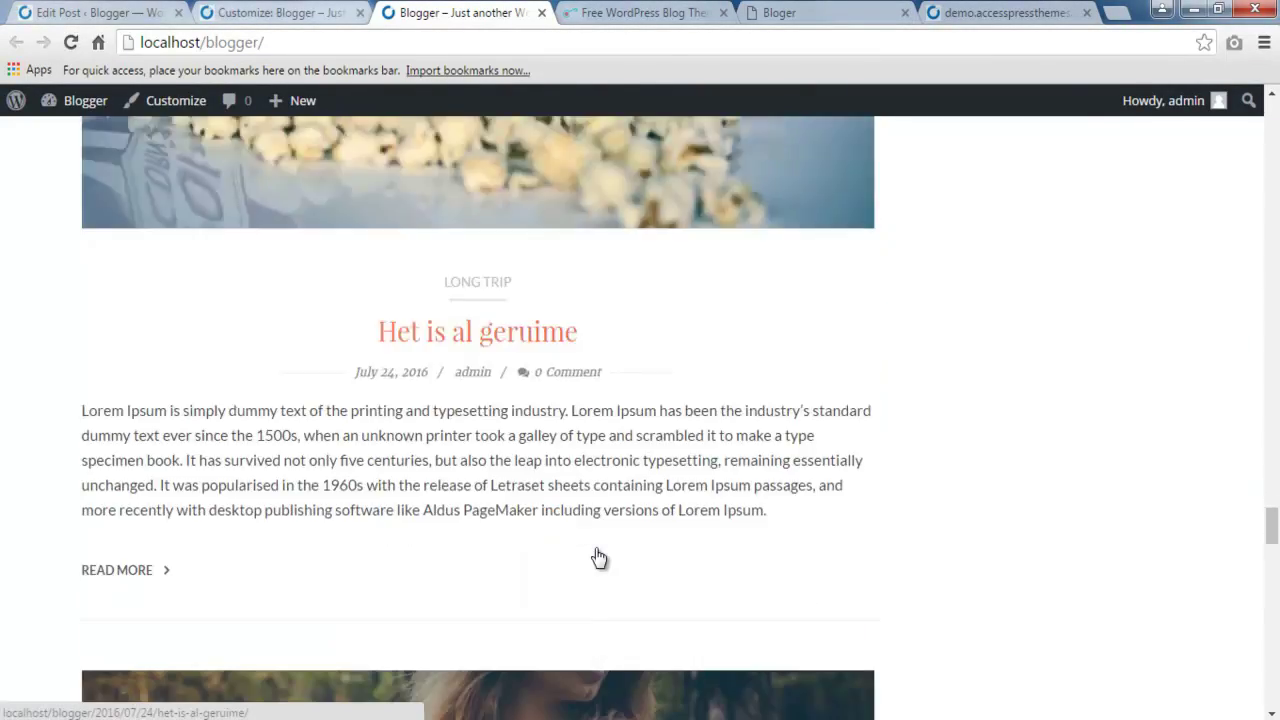
scroll(595, 548, down, 7)
scroll(597, 557, up, 5)
scroll(597, 557, up, 5)
scroll(597, 557, up, 5)
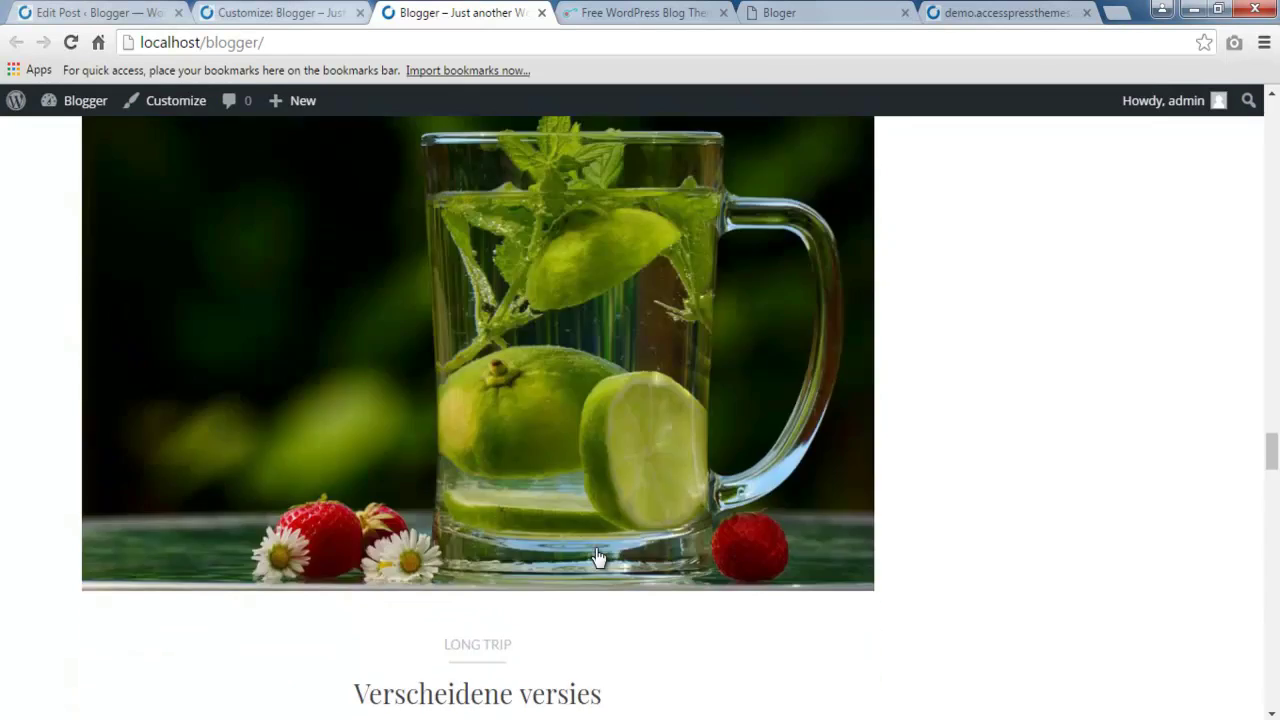
scroll(597, 557, up, 4)
scroll(598, 557, up, 2)
scroll(598, 557, up, 3)
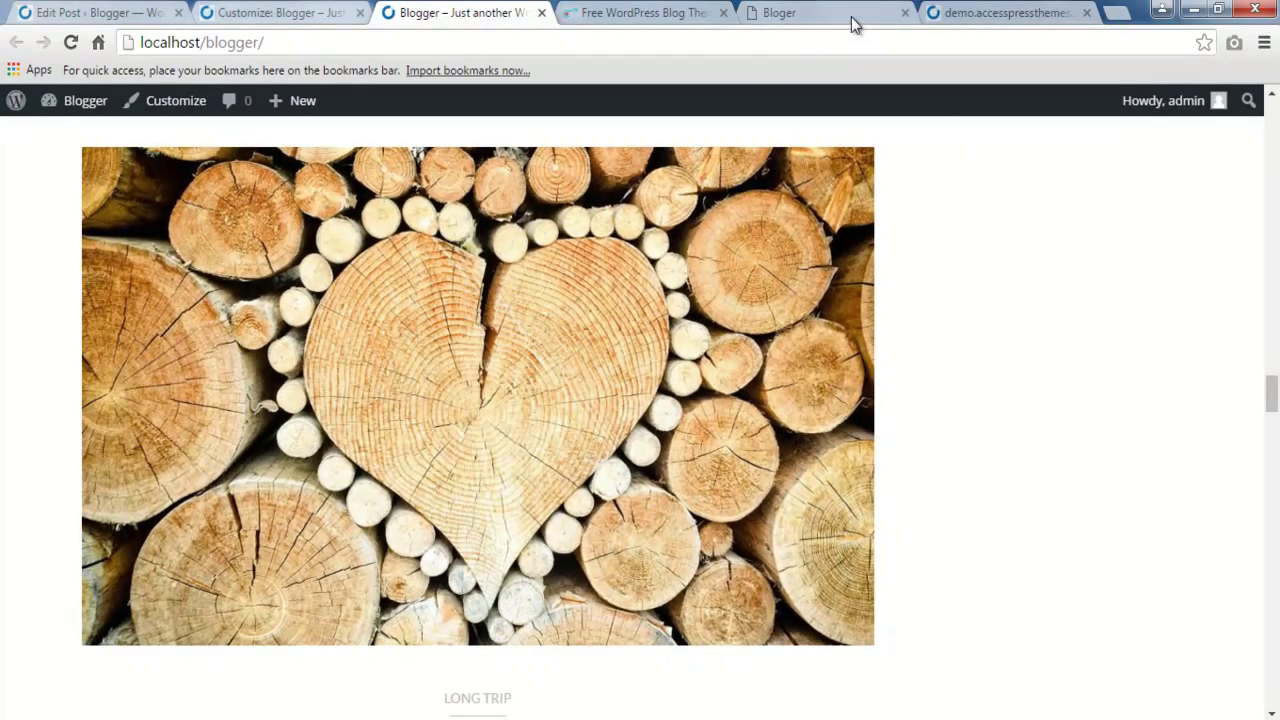
click(849, 14)
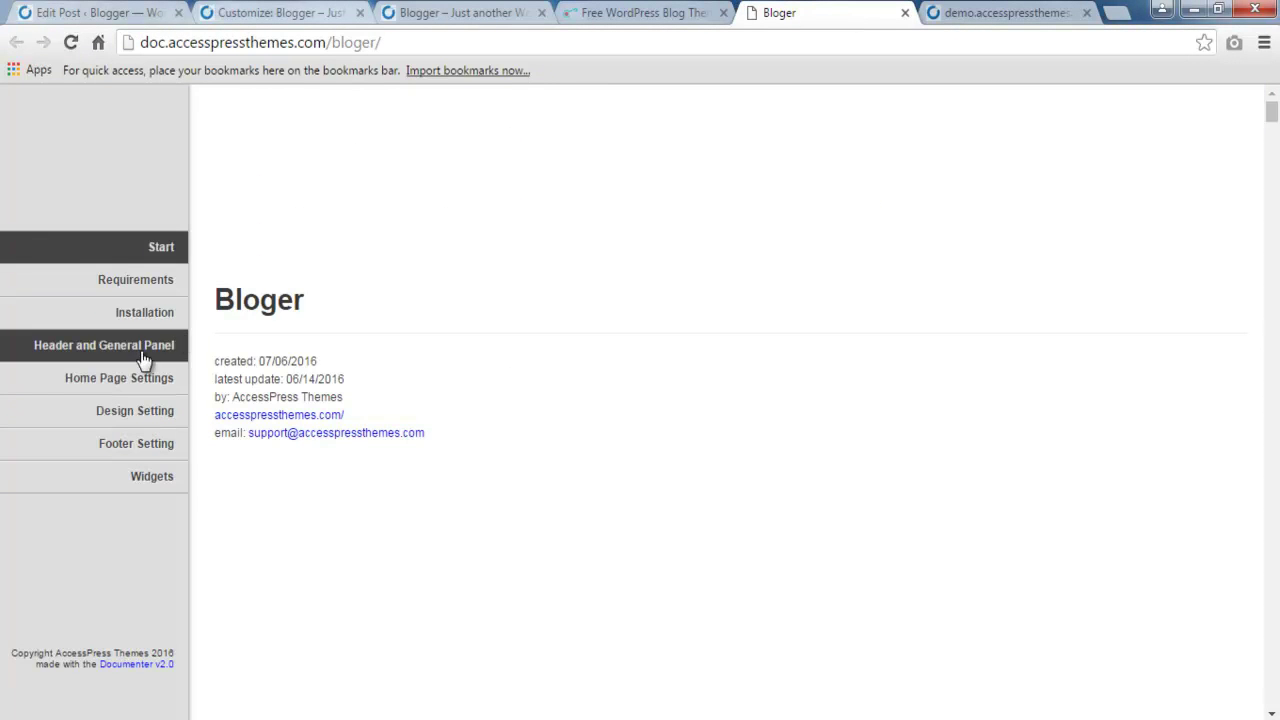
Find the Home Category Post exclude-category instructions under Home Page Settings in the Bloger documentation
click(120, 394)
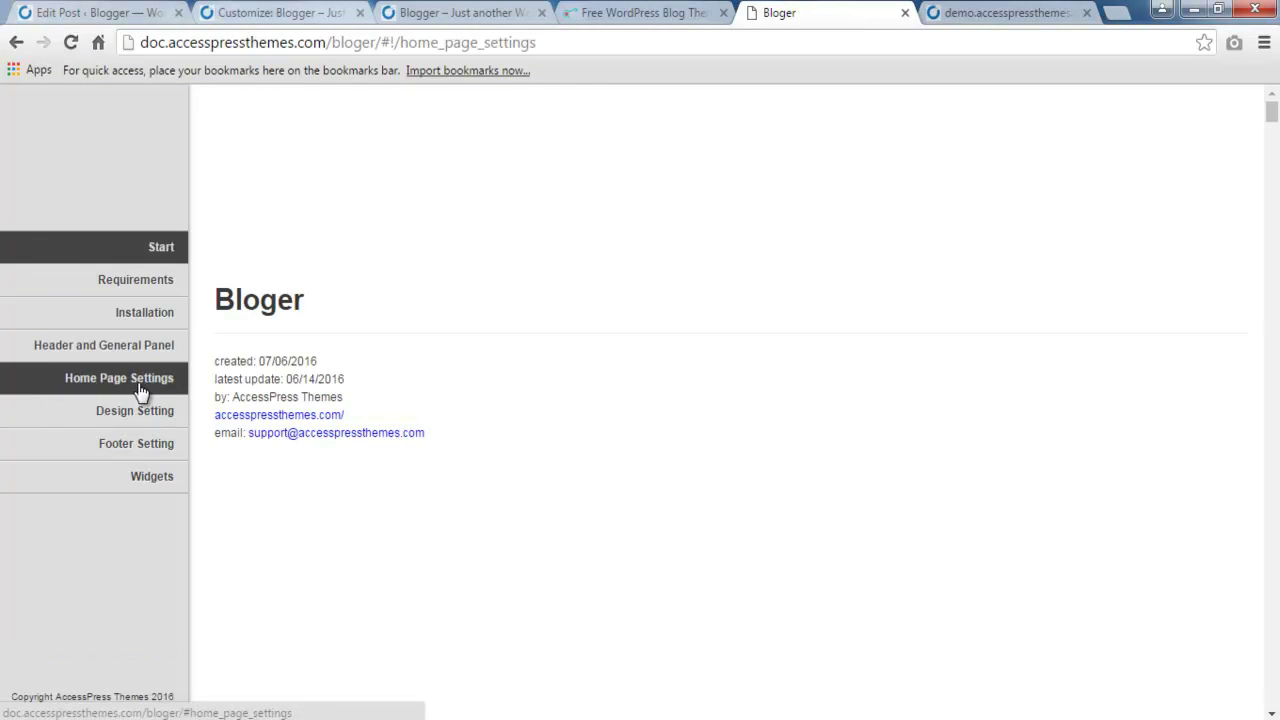
scroll(337, 451, down, 5)
scroll(318, 468, down, 4)
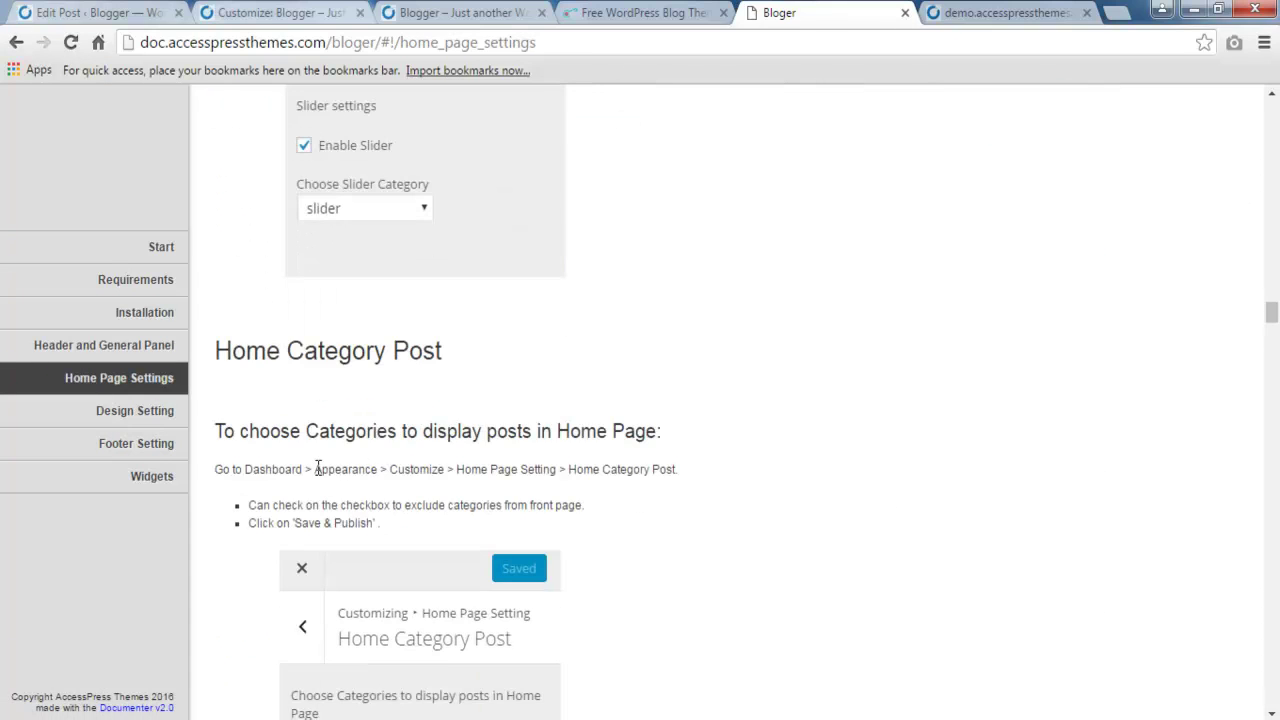
scroll(325, 490, down, 4)
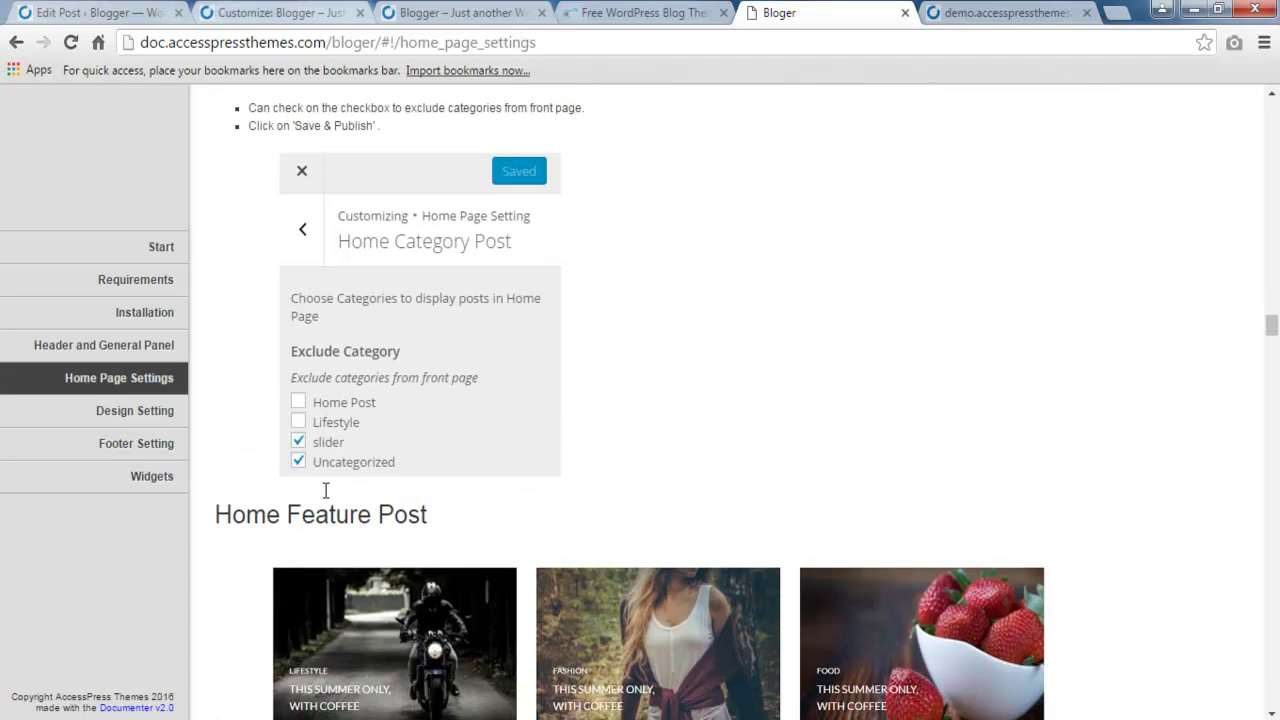
scroll(471, 384, down, 2)
scroll(712, 591, down, 2)
scroll(545, 553, up, 4)
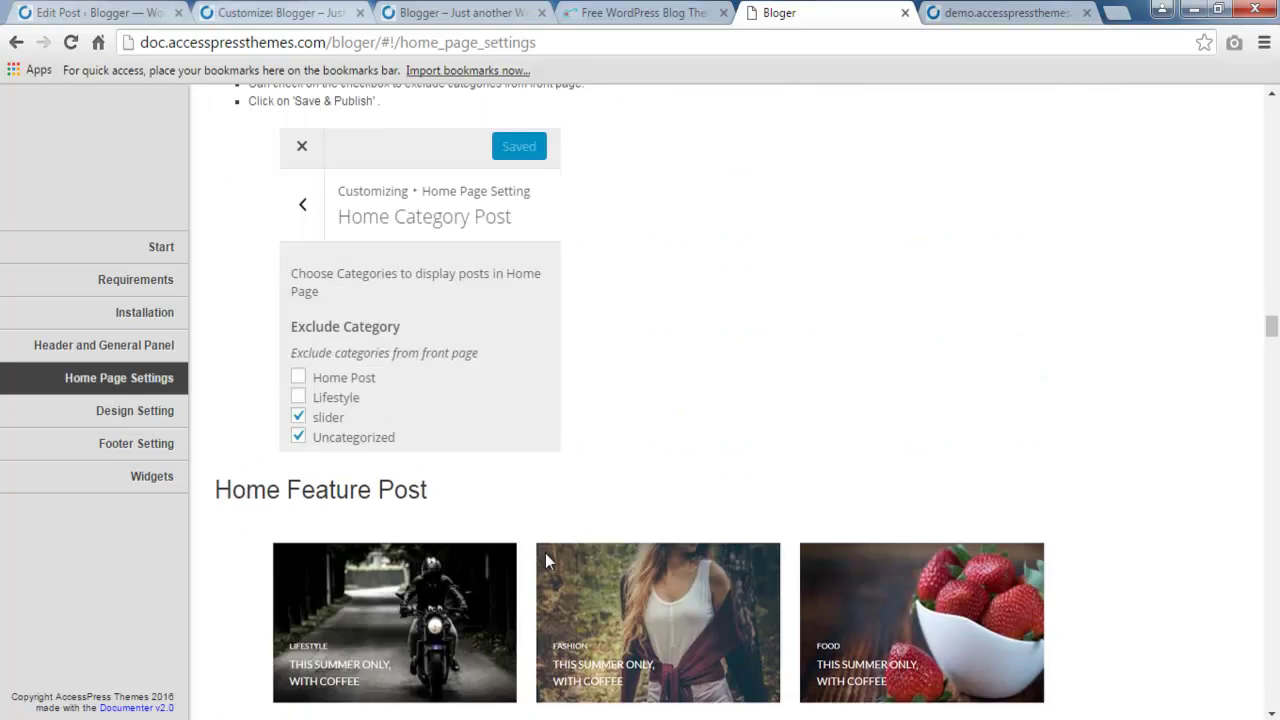
scroll(654, 351, up, 3)
click(663, 12)
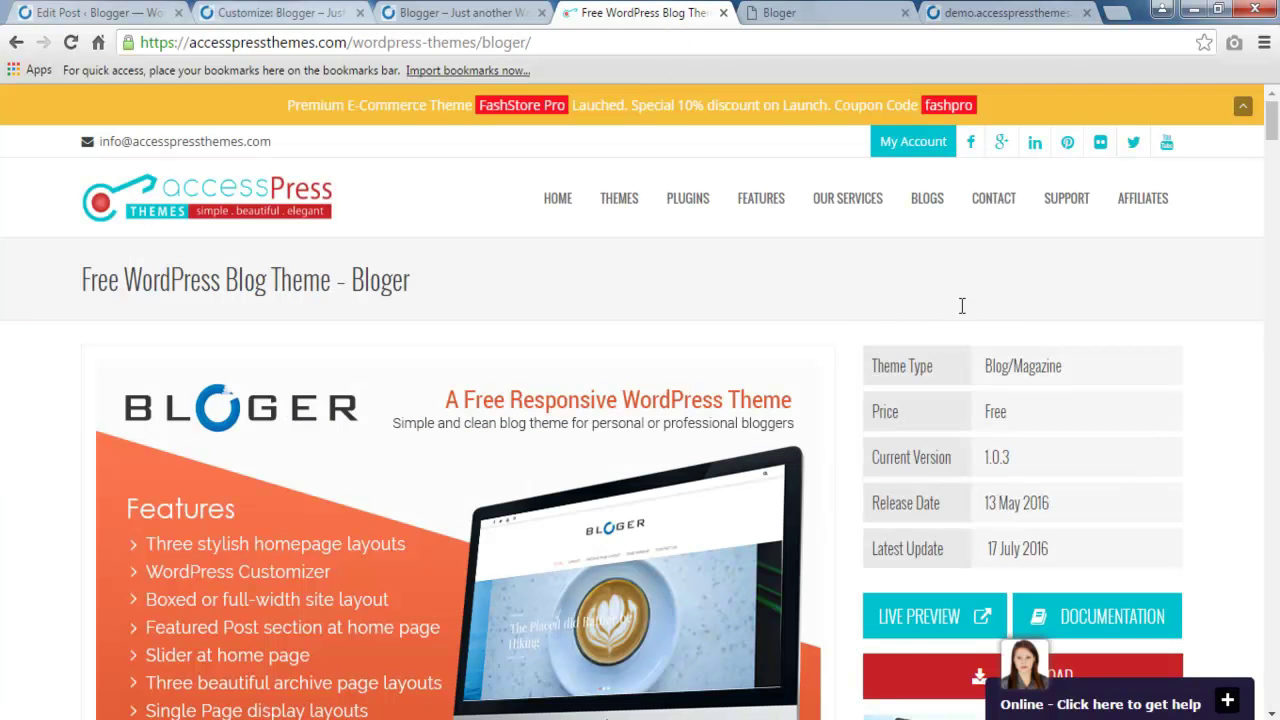
Scroll through the Bloger theme product page's features and 1.0.3 version details, then back to the top
scroll(893, 483, down, 2)
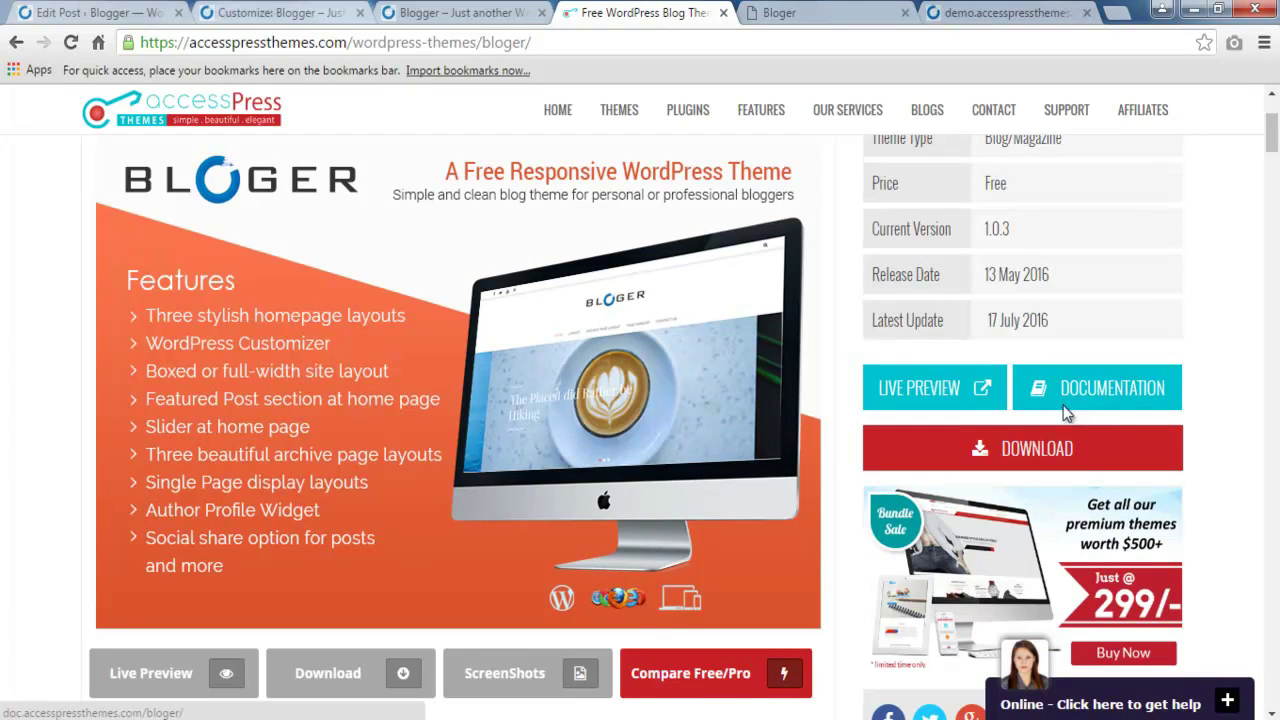
scroll(692, 359, up, 2)
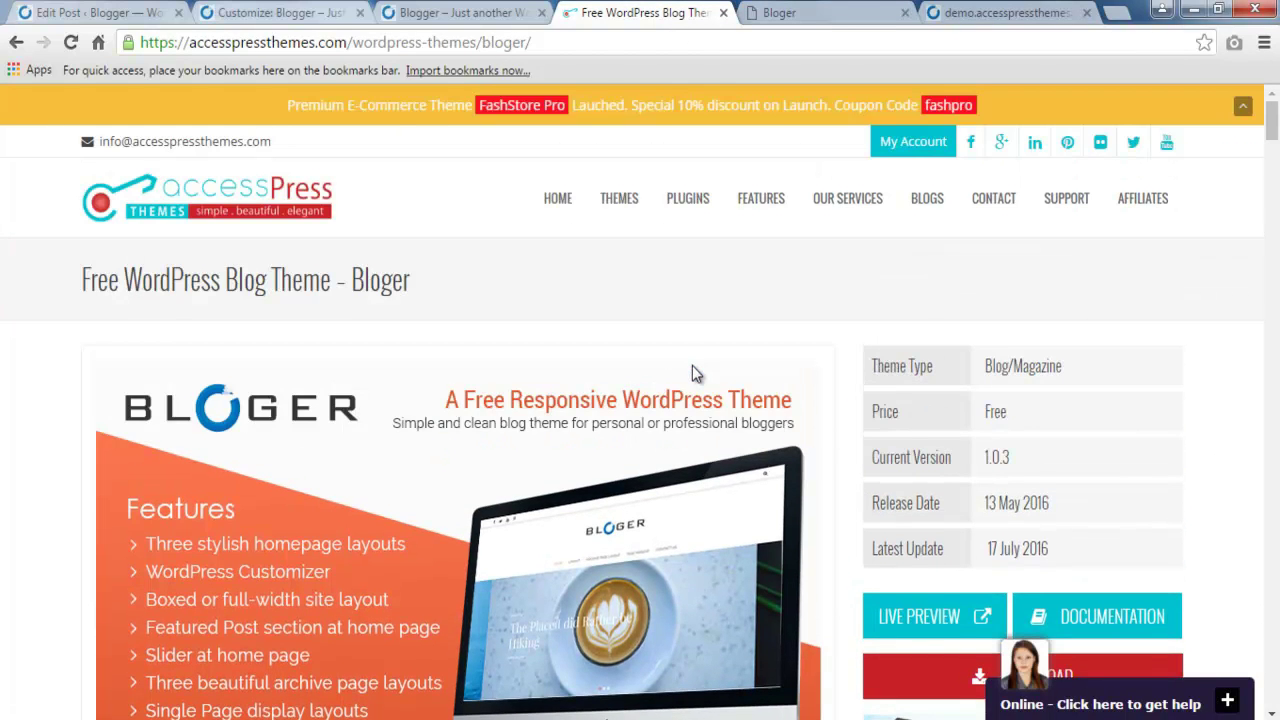